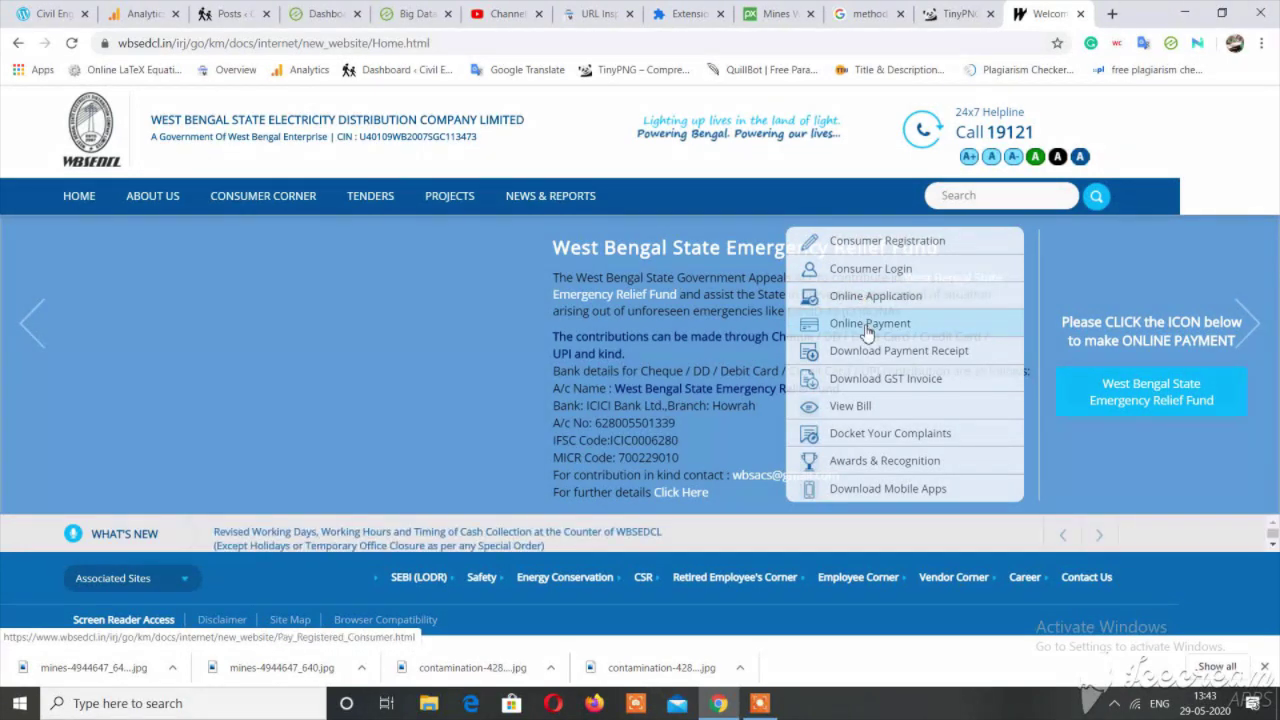
# Open Consumer Registration from the Consumer Corner menu on the home page.
pyautogui.click(891, 250)
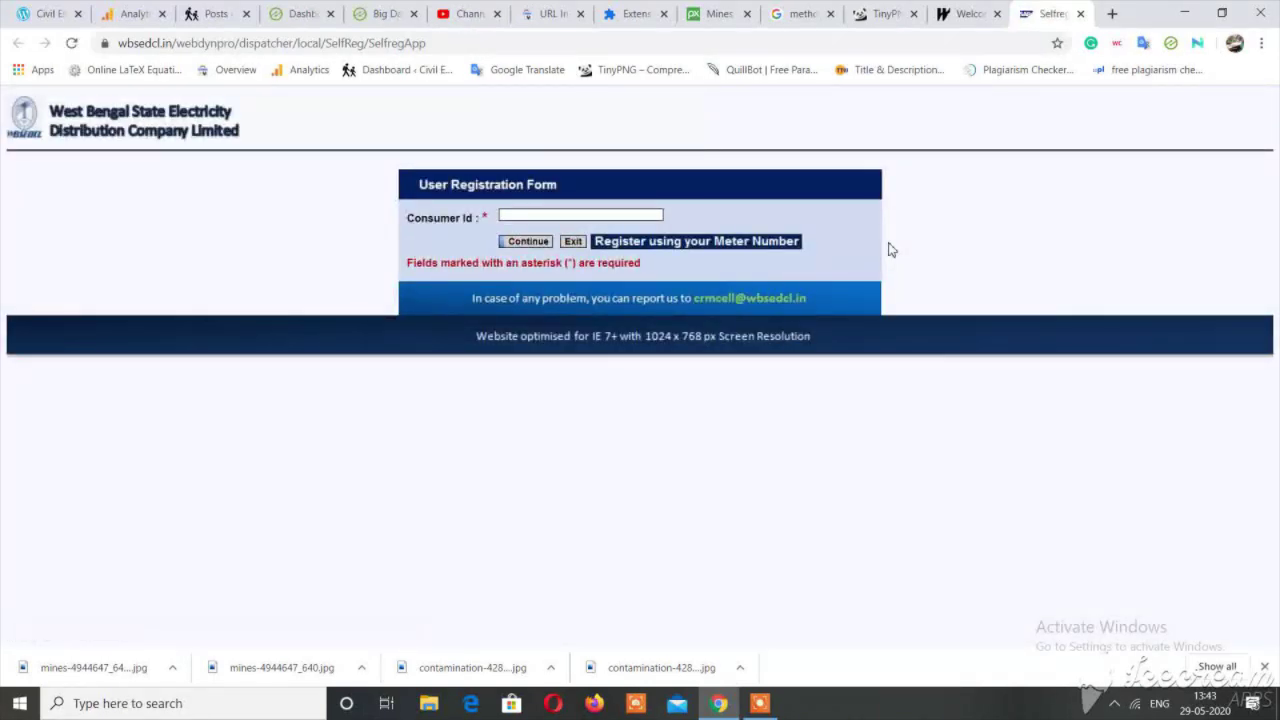
# Enter the consumer ID in the Consumer Id box and continue.
pyautogui.click(584, 216)
pyautogui.moveTo(408, 217); pyautogui.dragTo(480, 220)
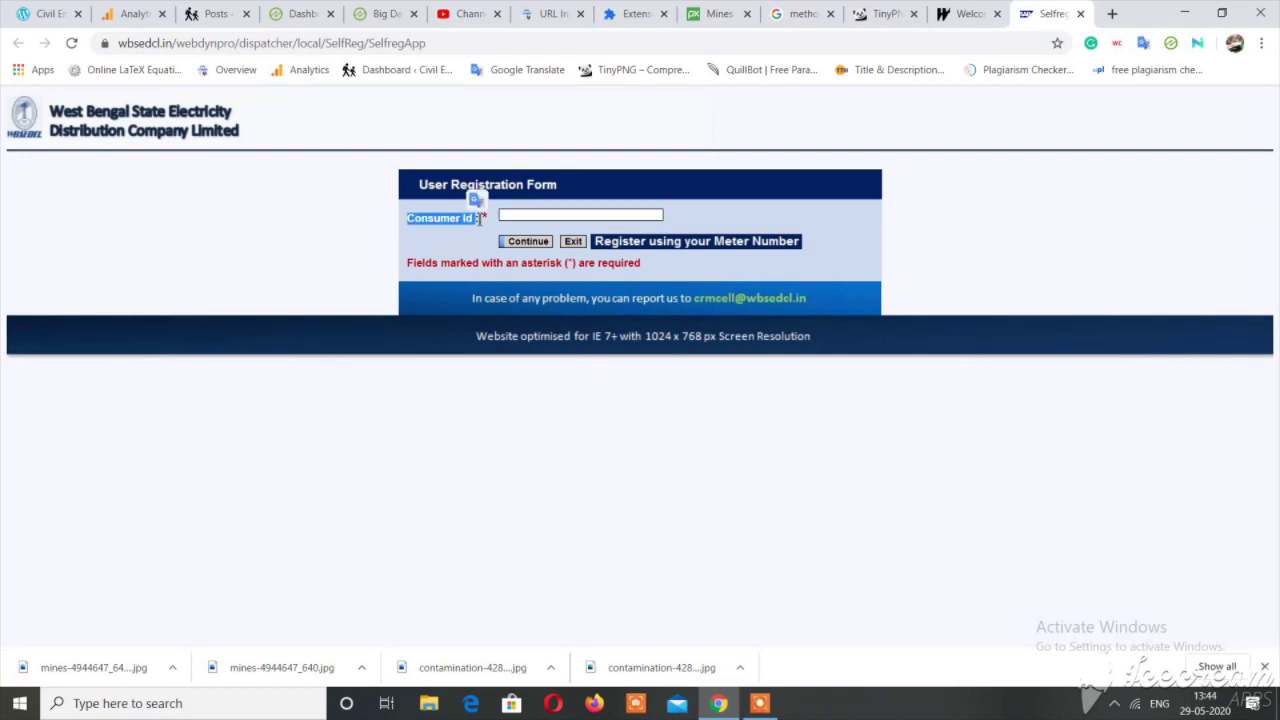
pyautogui.click(548, 216)
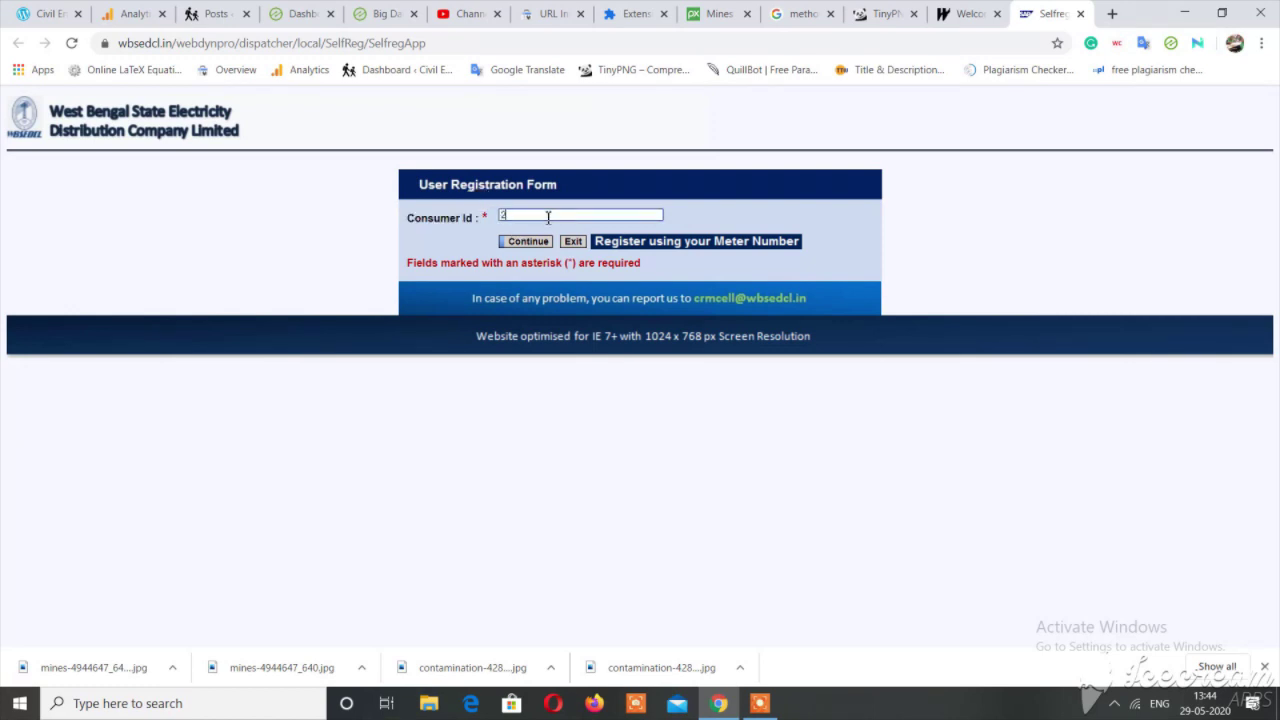
pyautogui.click(529, 246)
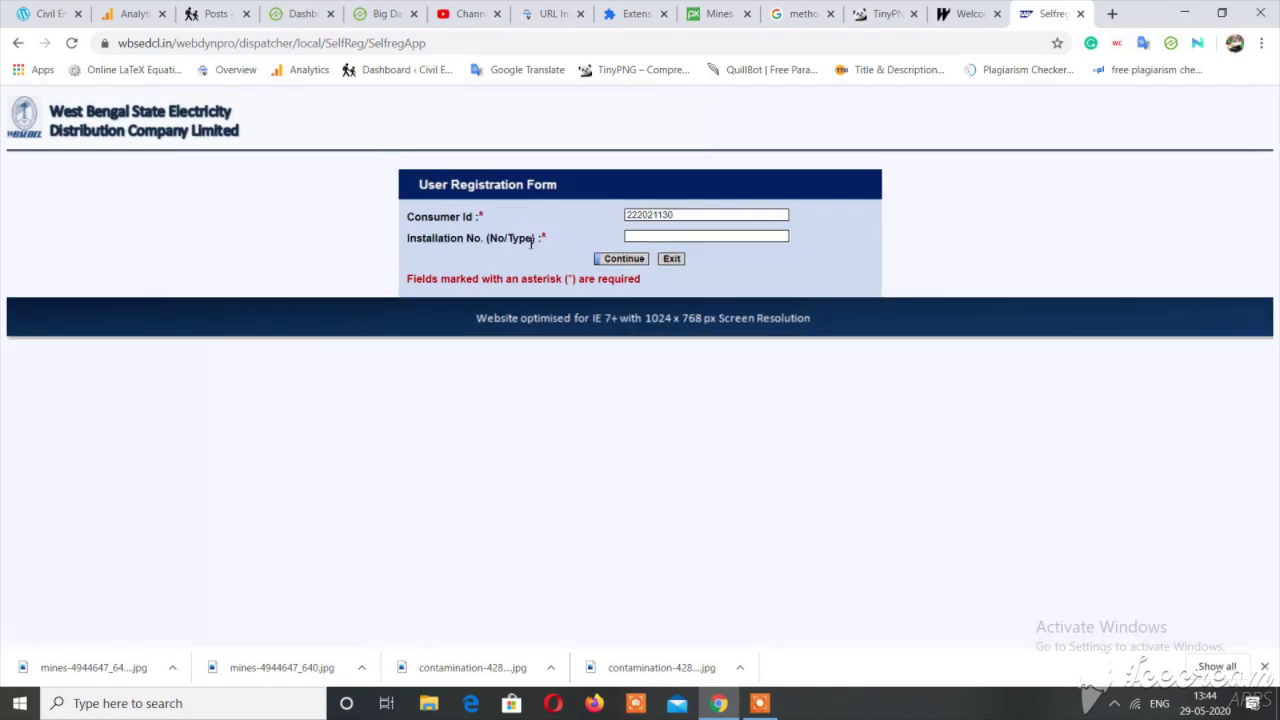
# Fill in the Installation No. field with the installation number and submit the form.
pyautogui.moveTo(422, 238)
pyautogui.mouseDown()
pyautogui.moveTo(488, 240)
pyautogui.moveTo(410, 241)
pyautogui.mouseUp()
pyautogui.click(484, 240)
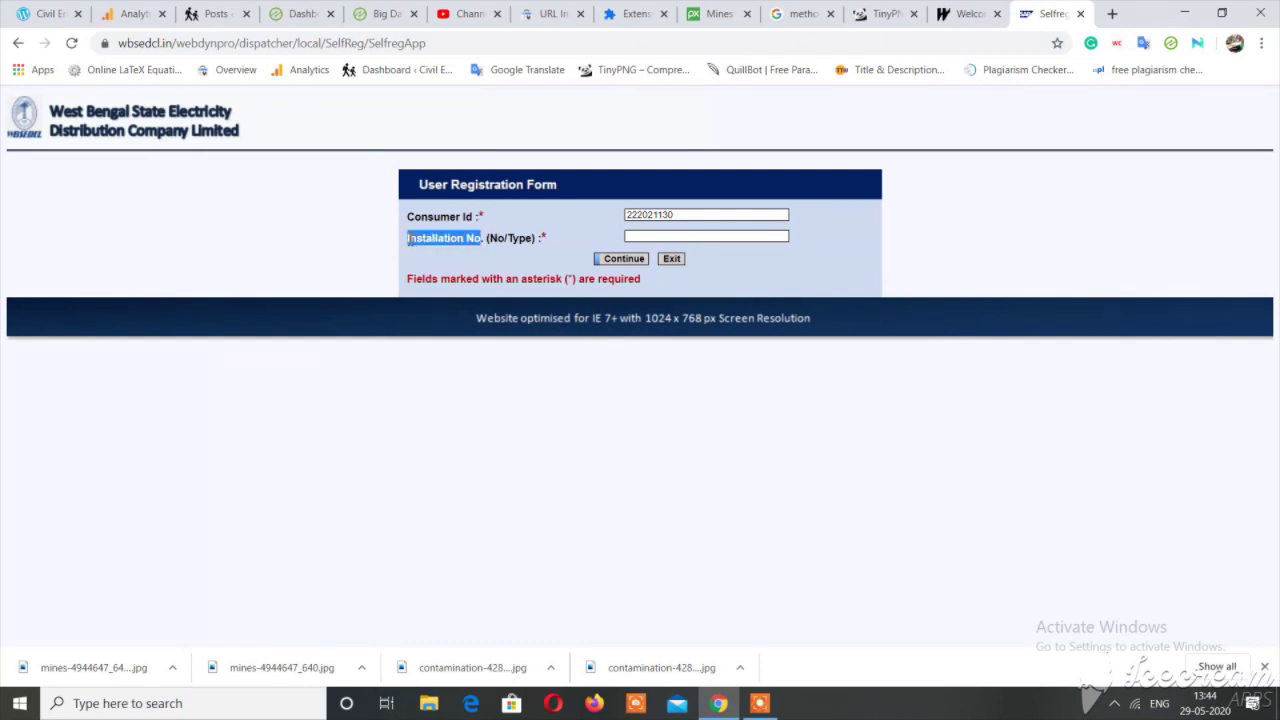
pyautogui.click(409, 241)
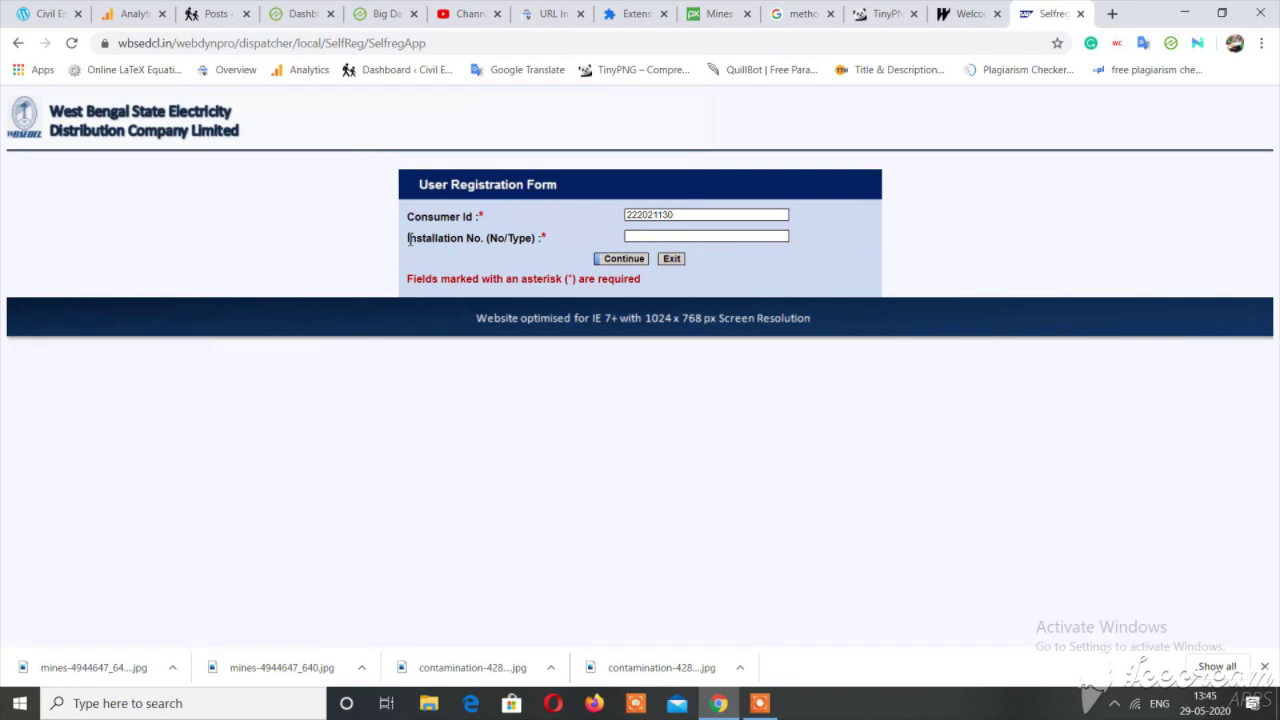
pyautogui.click(727, 237)
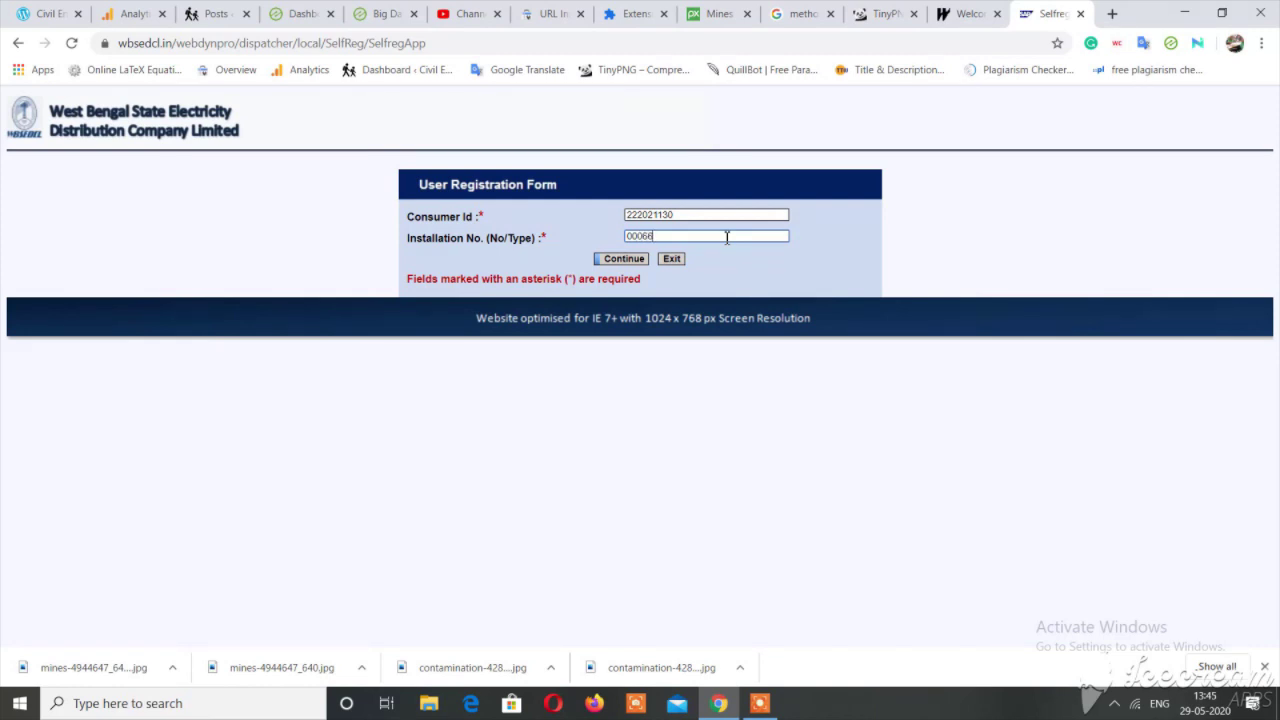
pyautogui.click(624, 258)
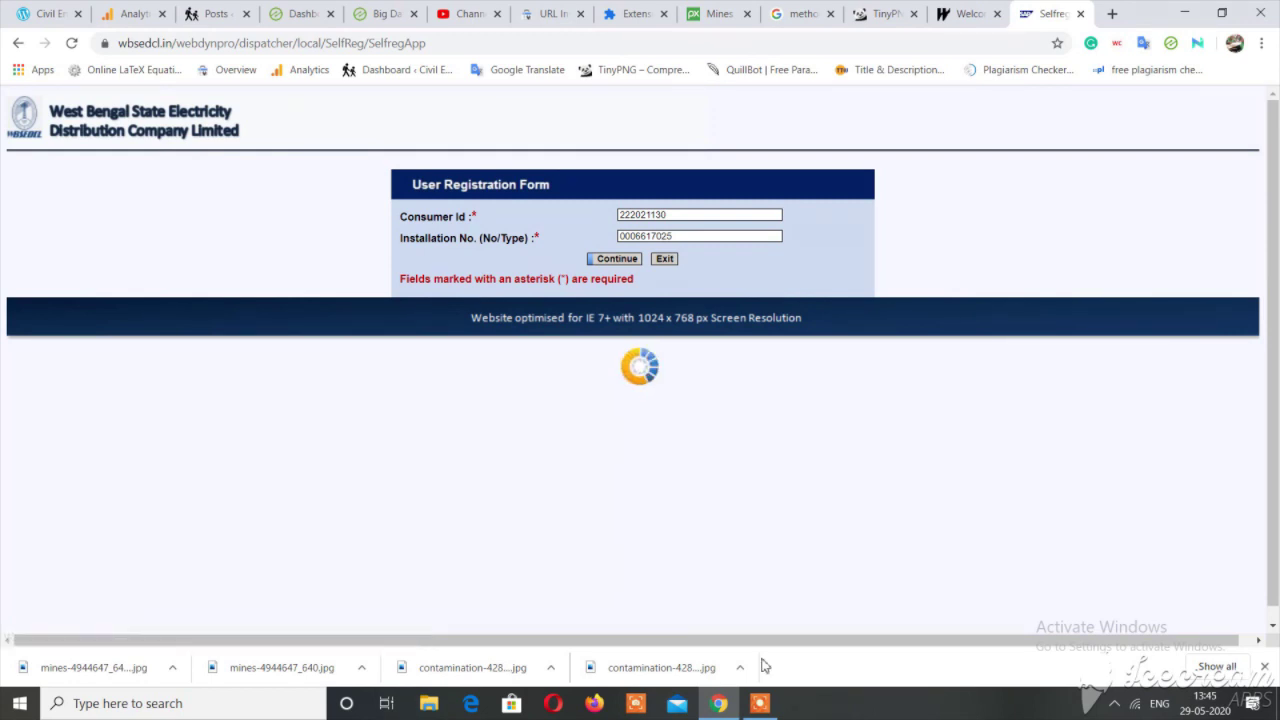
pyautogui.click(760, 703)
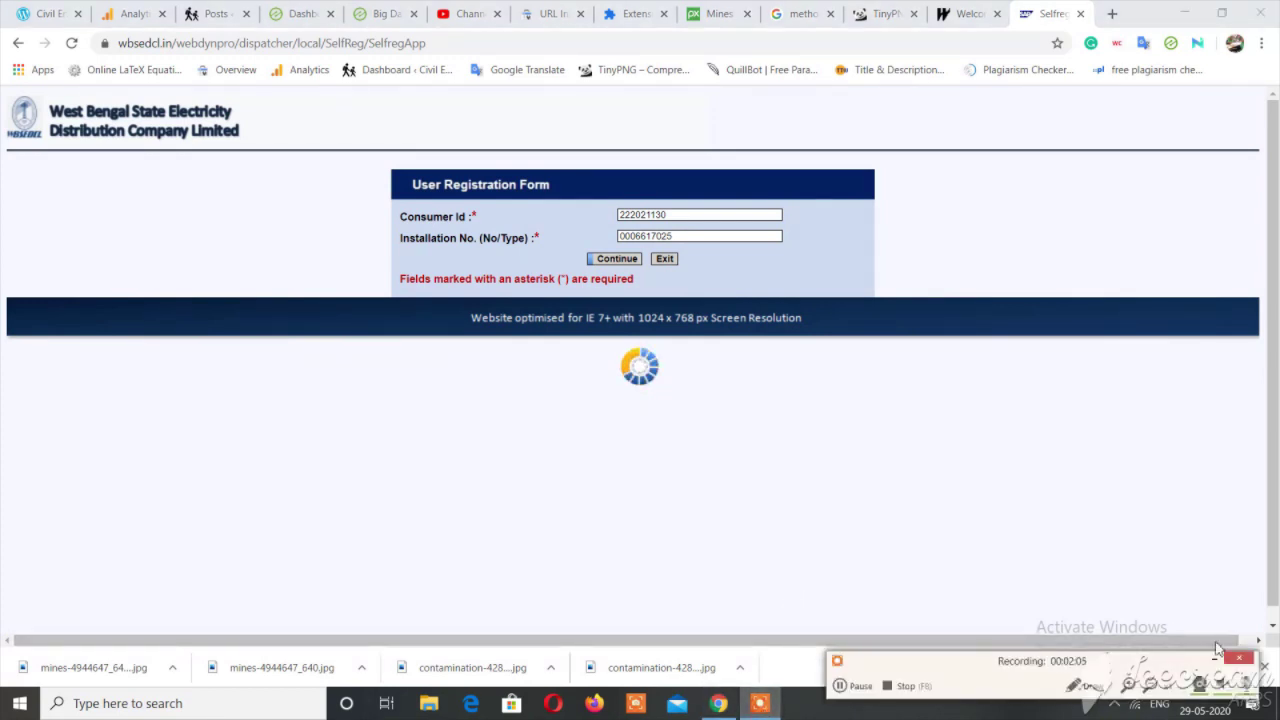
# Enter the registered mobile number in the Mobile No box after +91 and request an OTP.
pyautogui.click(1215, 659)
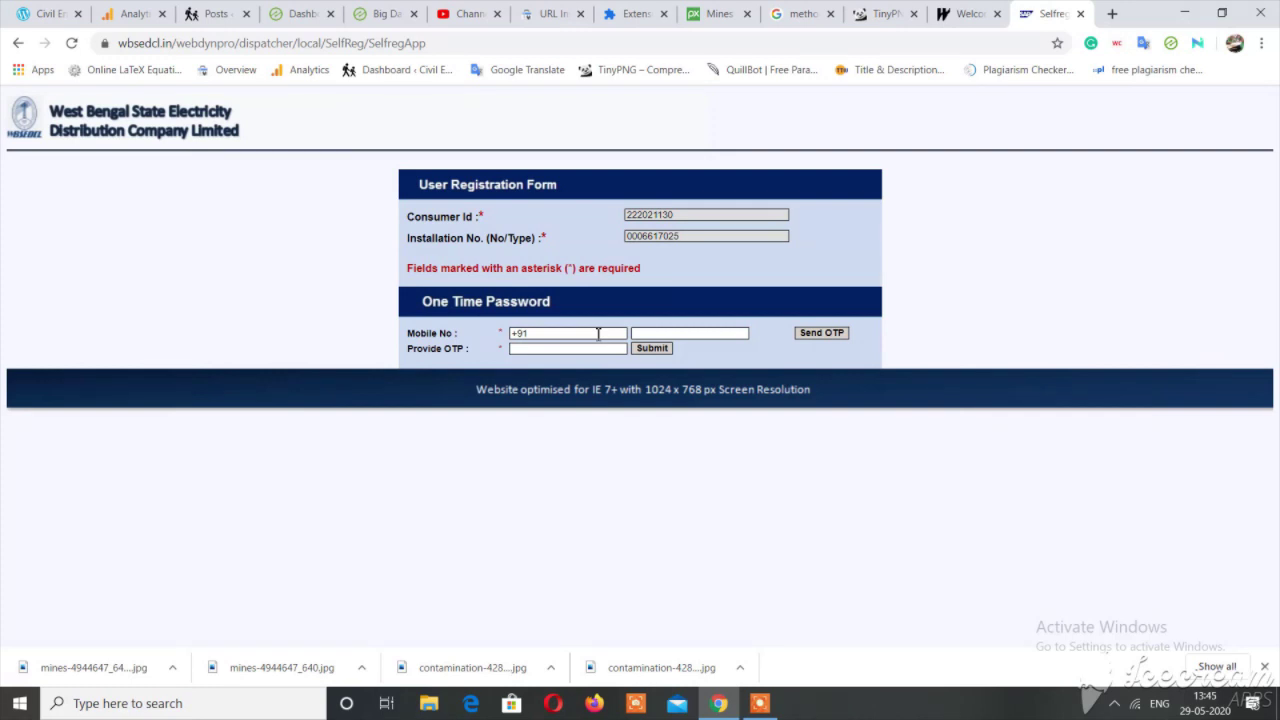
pyautogui.click(598, 334)
pyautogui.click(681, 333)
pyautogui.click(820, 334)
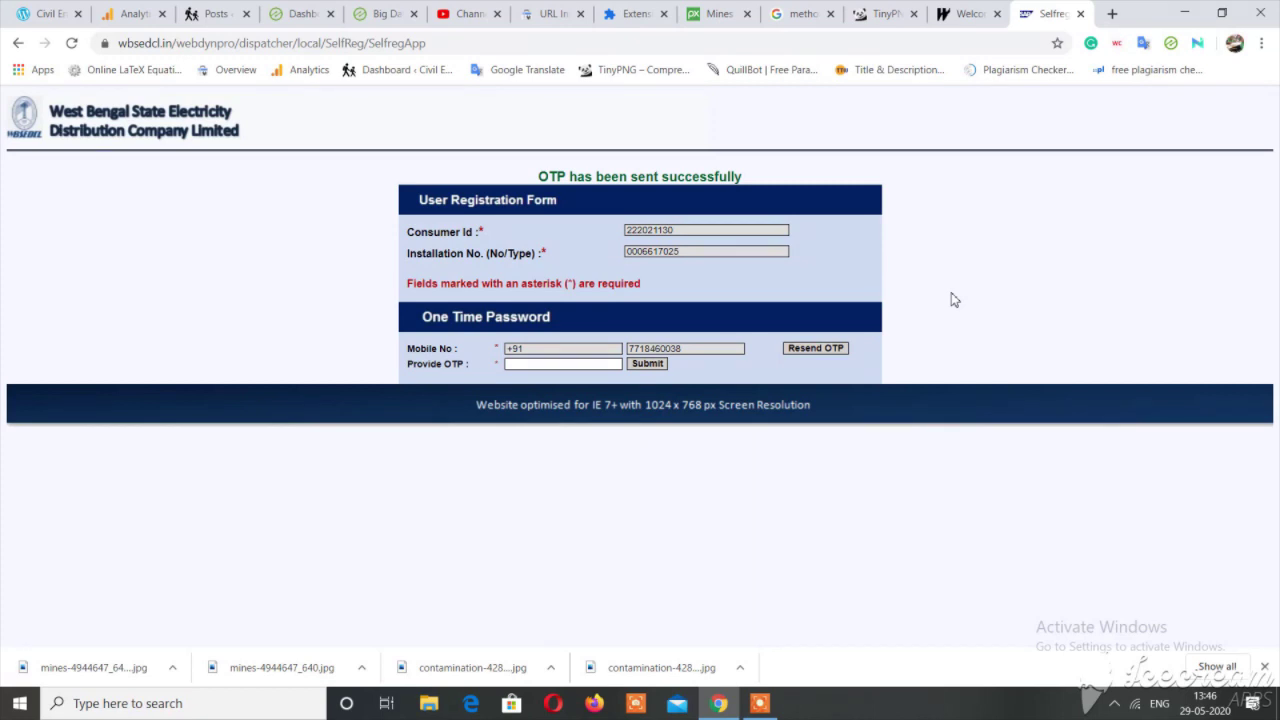
# Type the received mobile OTP into Provide OTP and submit it.
pyautogui.click(559, 365)
pyautogui.click(650, 366)
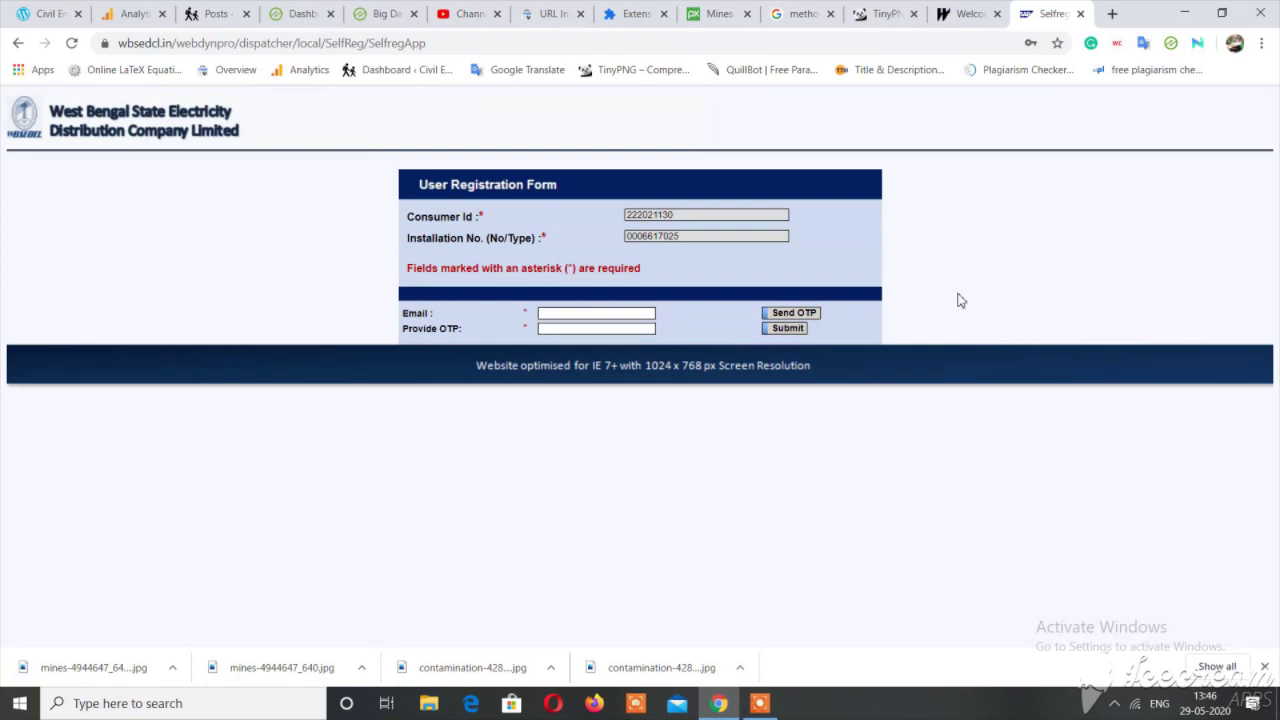
# Enter the account e-mail address, send its OTP, and submit the received code.
pyautogui.click(634, 317)
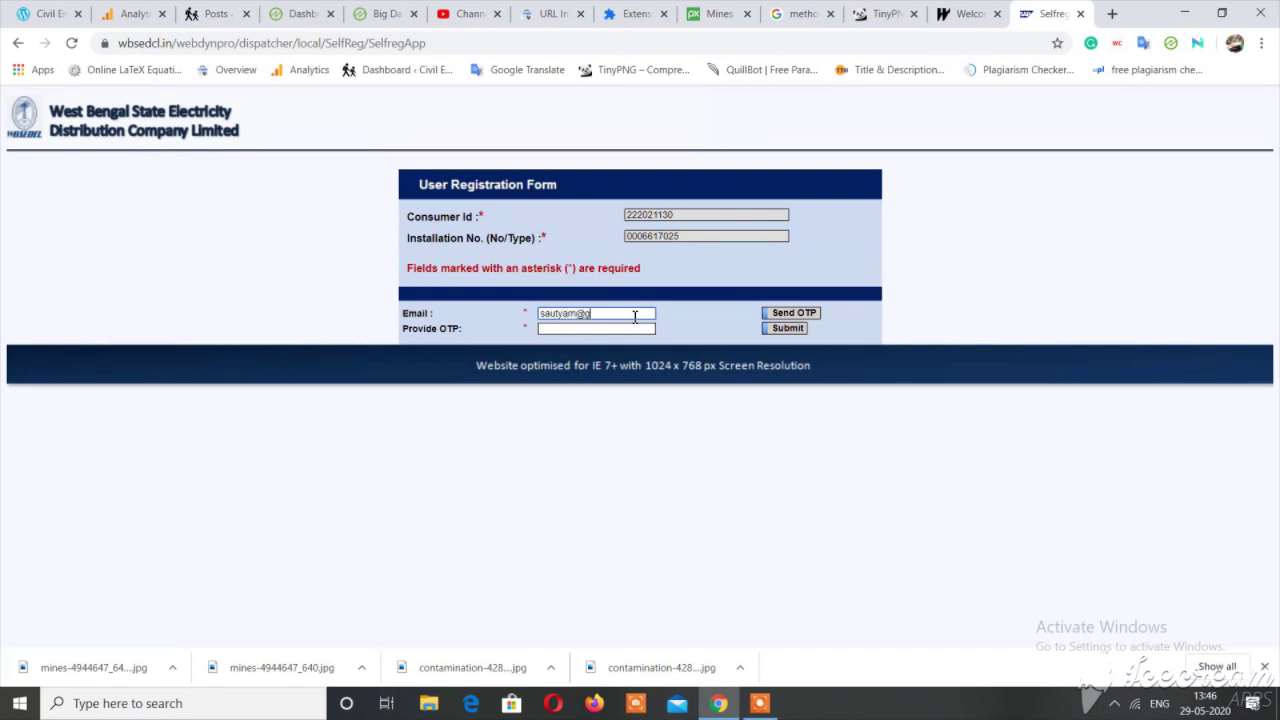
pyautogui.click(804, 316)
pyautogui.click(804, 314)
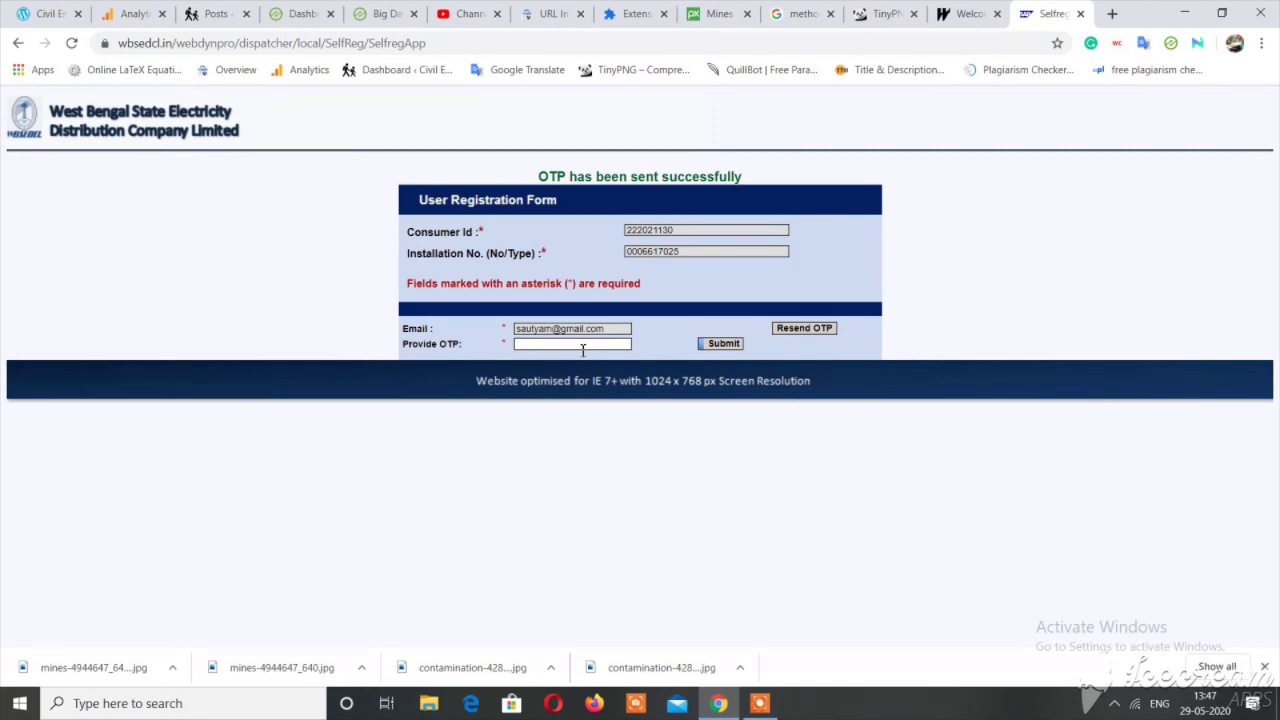
pyautogui.click(583, 345)
pyautogui.write('••••')
pyautogui.click(716, 348)
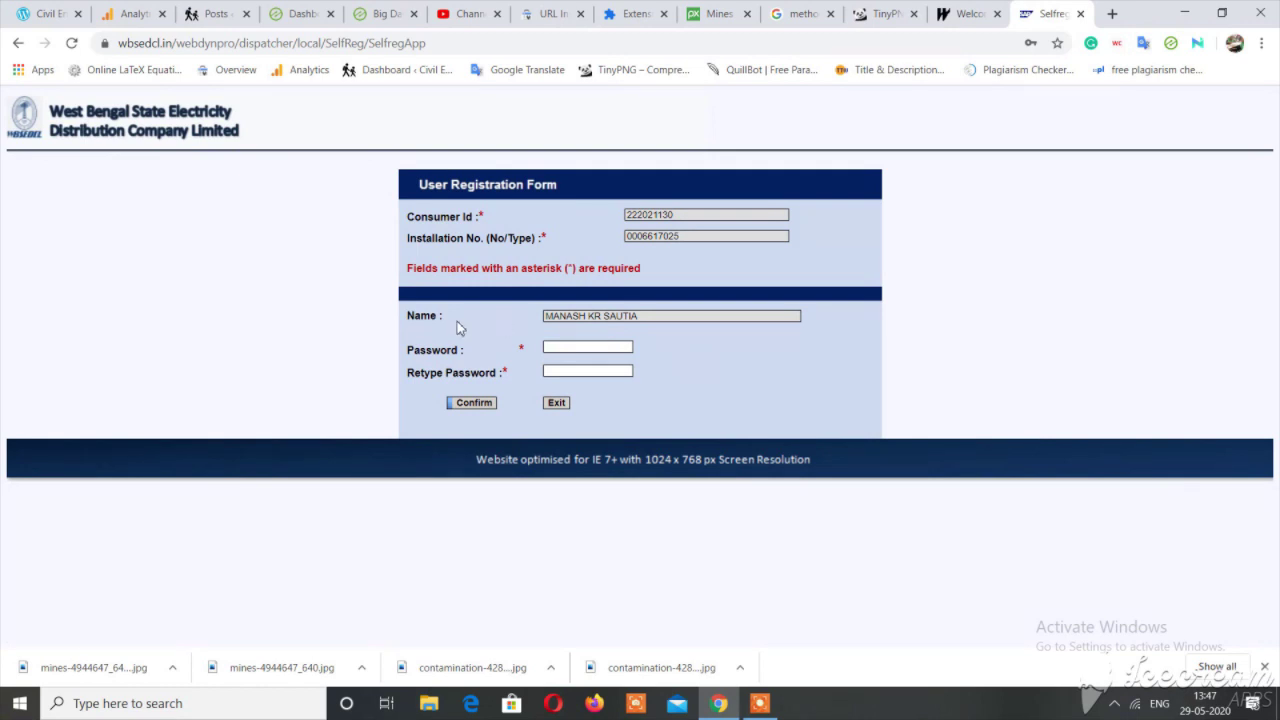
# Type the new account password, retype it, and confirm to complete registration.
pyautogui.click(573, 348)
pyautogui.write('•••')
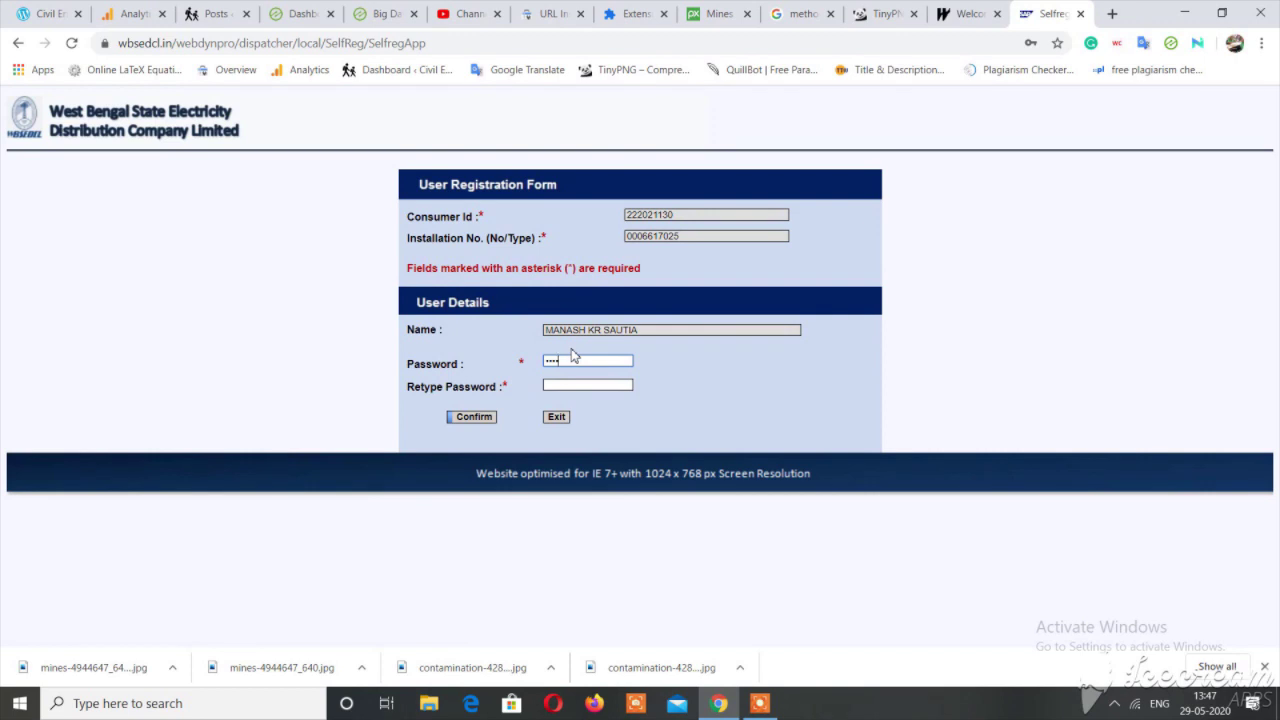
pyautogui.write('••••')
pyautogui.click(573, 384)
pyautogui.write('•••••••••')
pyautogui.click(485, 419)
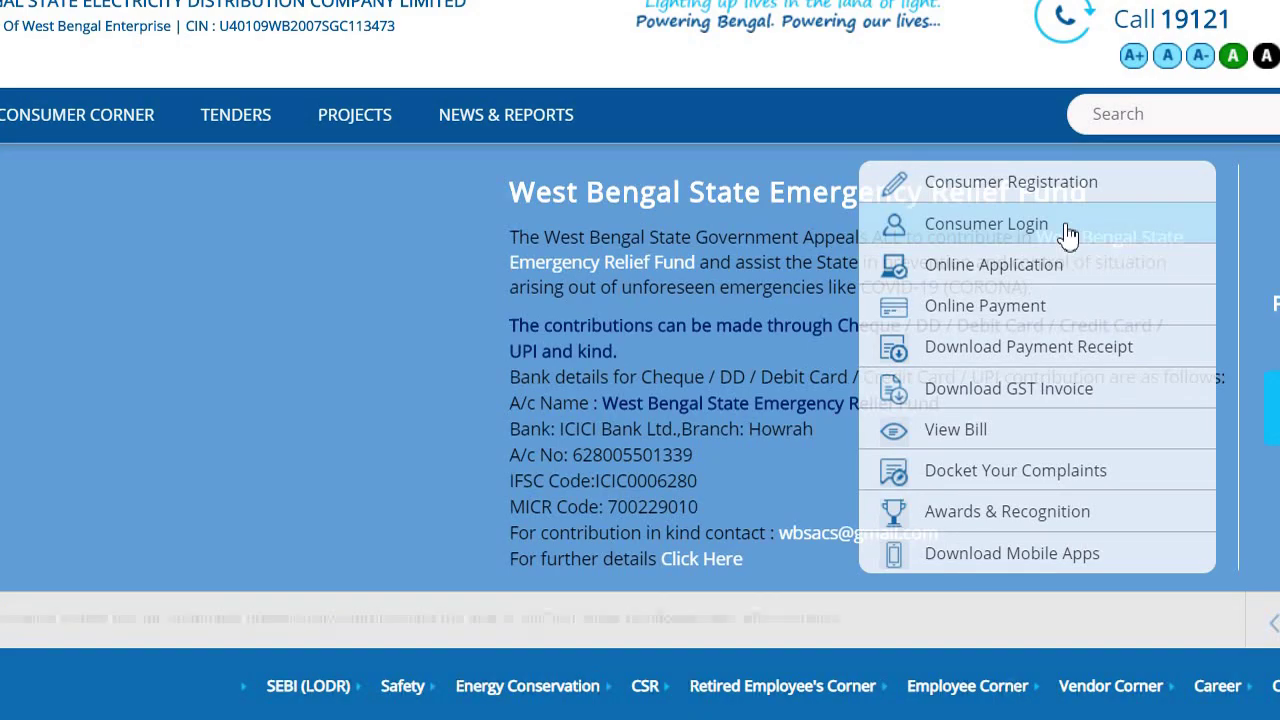
# On the Consumer Login page, enter the consumer ID as username and type the password.
pyautogui.click(1023, 238)
pyautogui.scroll(-2, 593, 336)
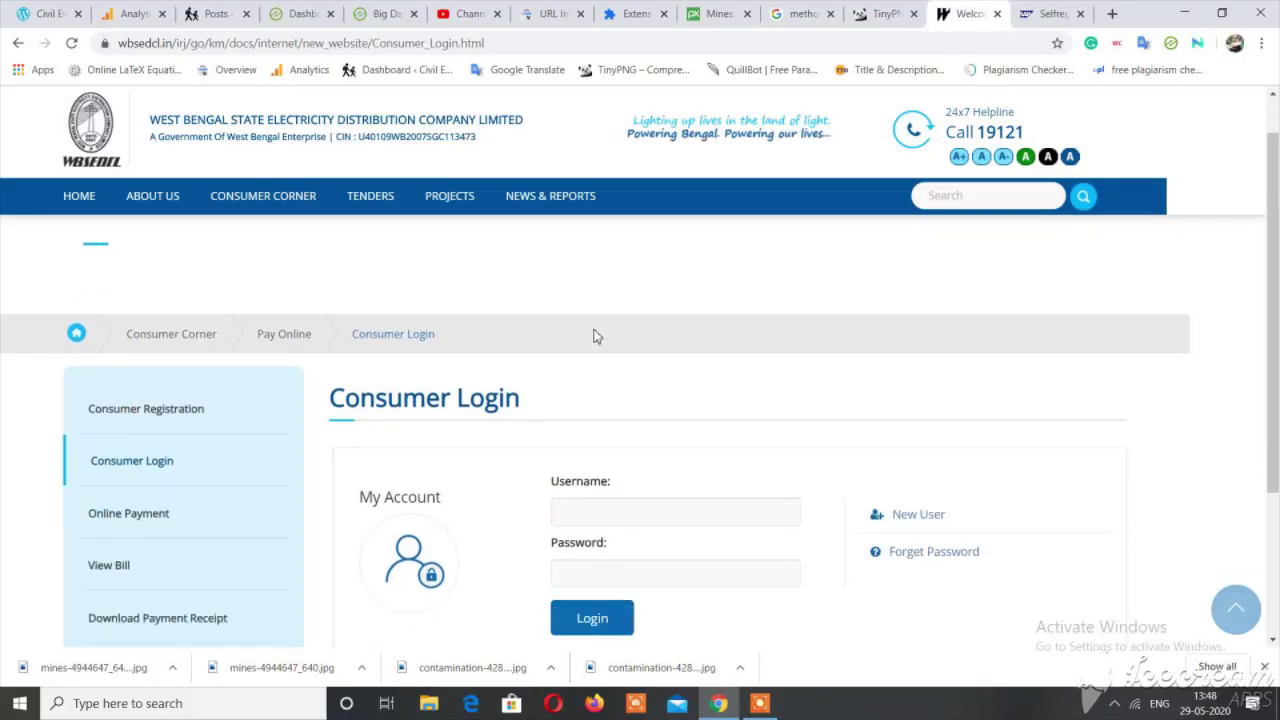
pyautogui.click(598, 378)
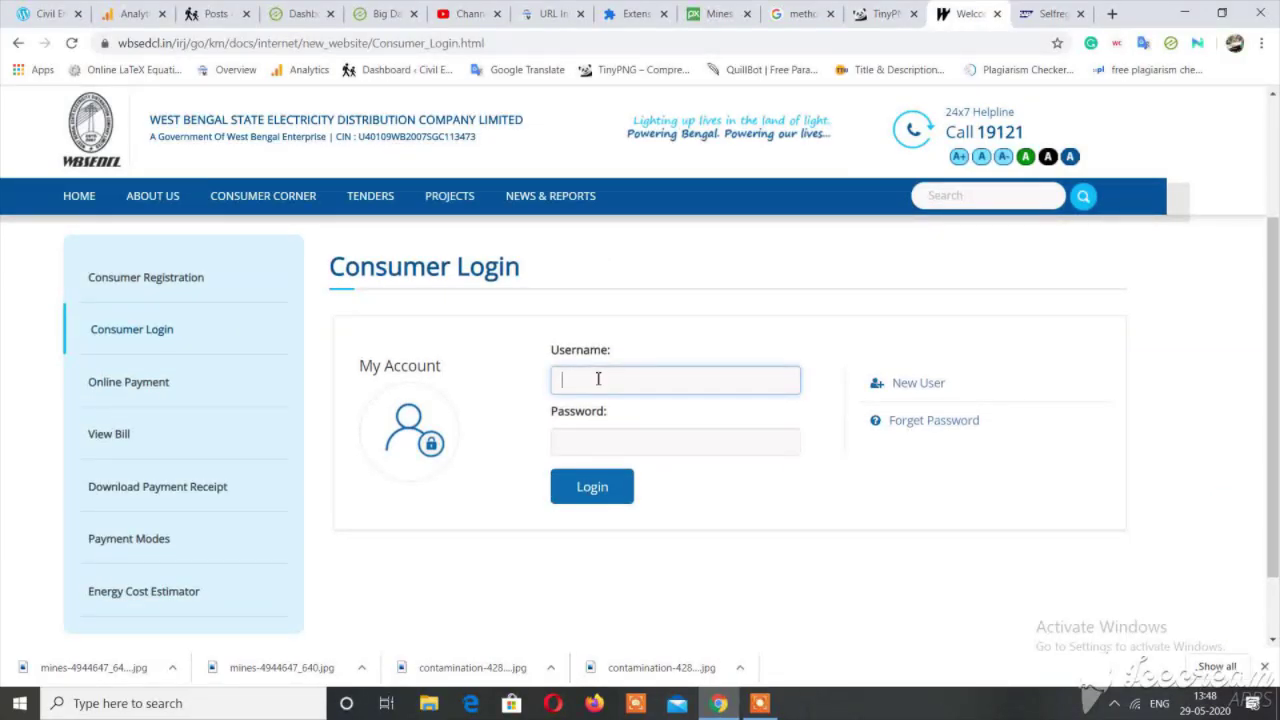
pyautogui.click(757, 705)
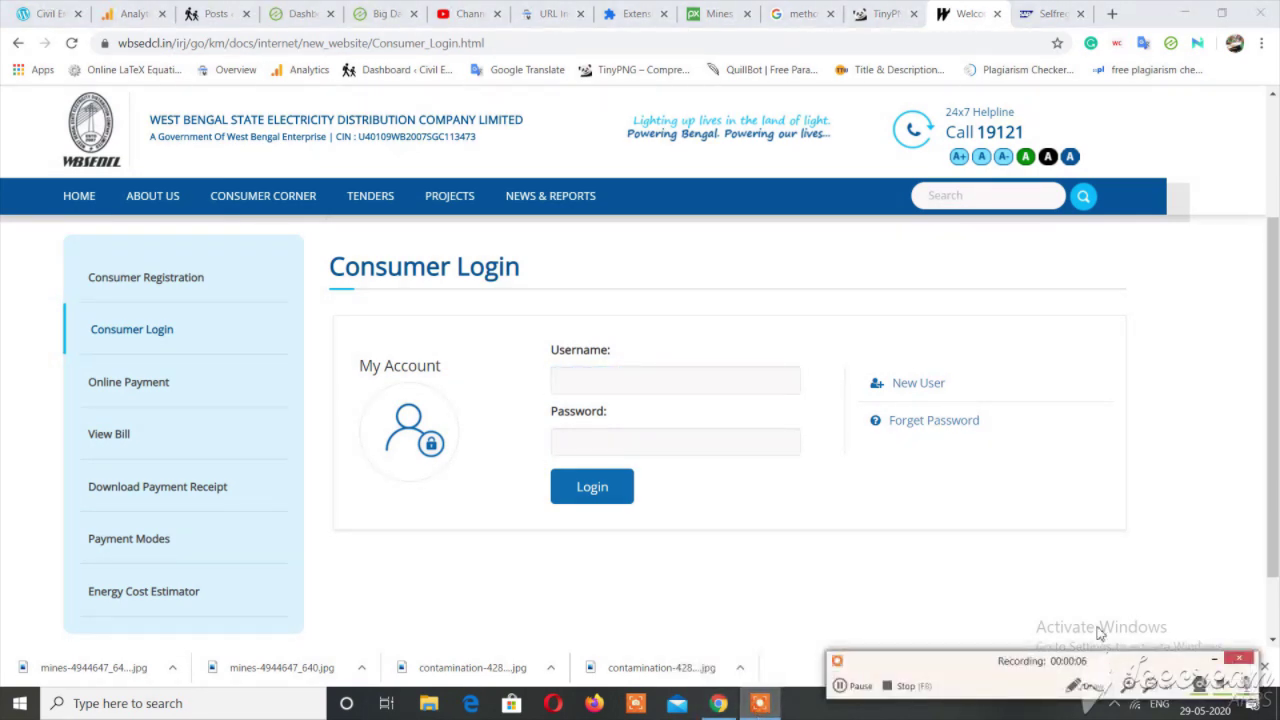
pyautogui.click(1214, 658)
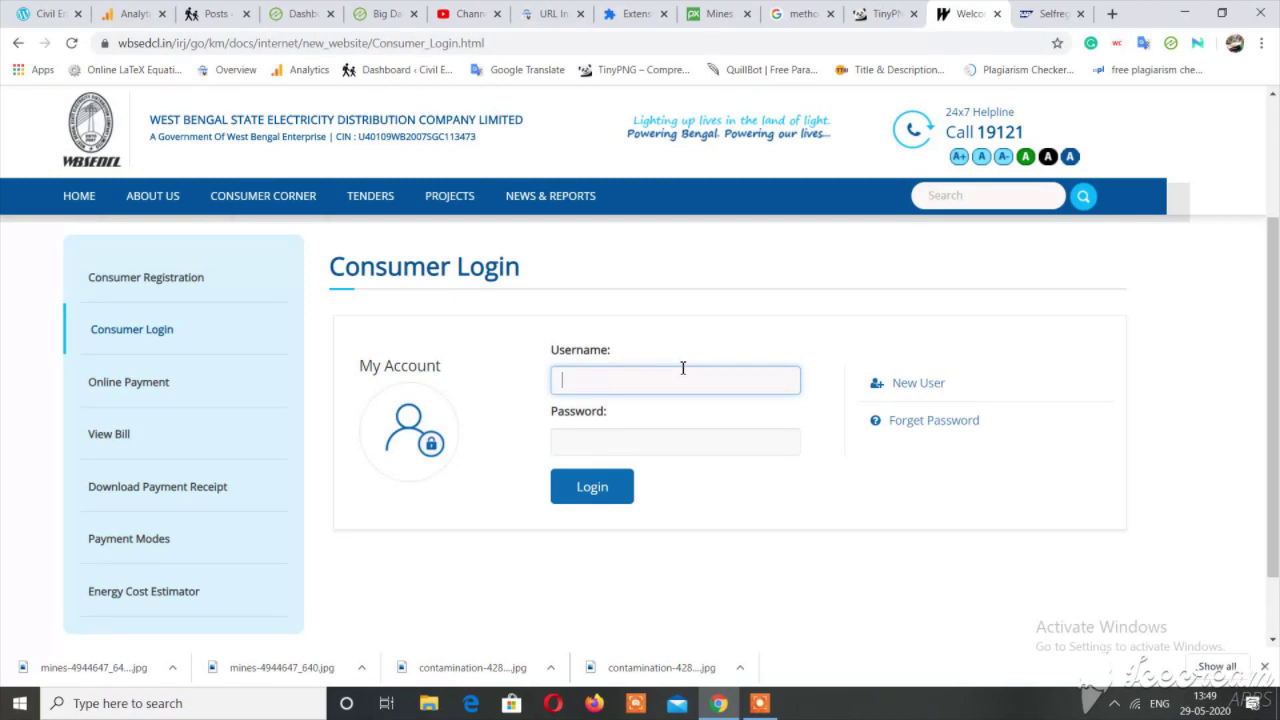
pyautogui.click(674, 454)
pyautogui.write('*********')
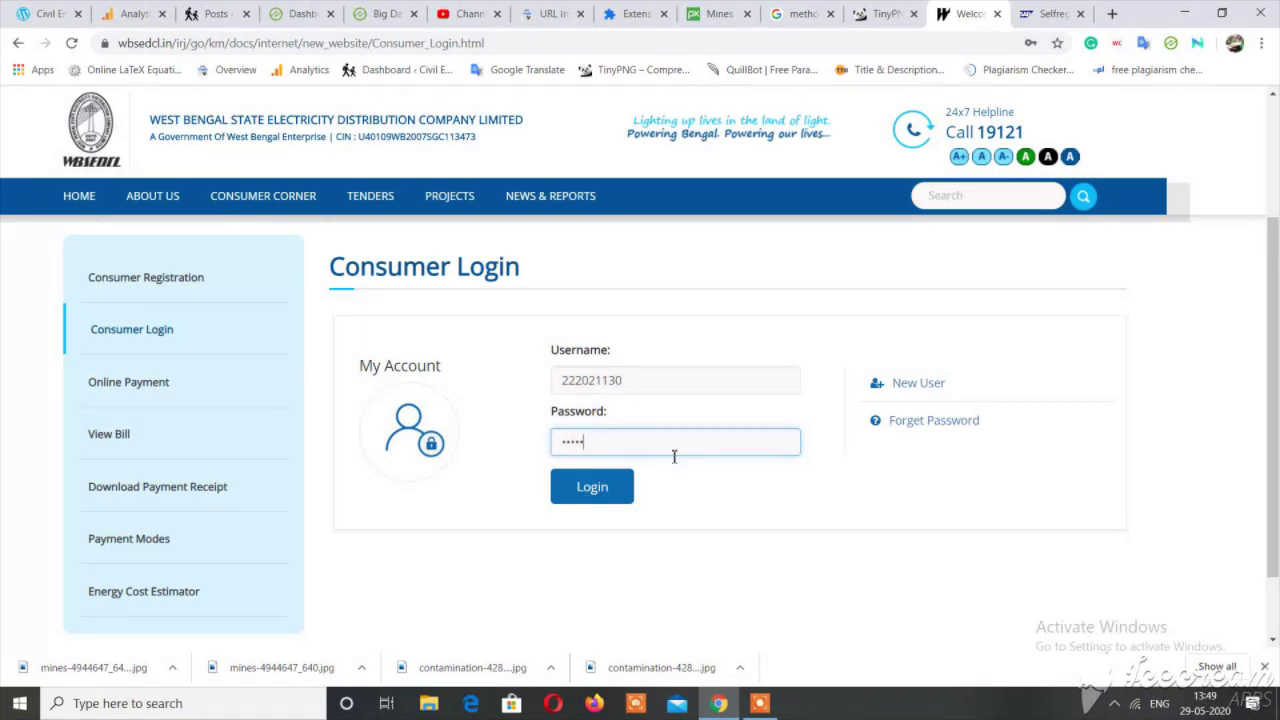
pyautogui.write('*')
# Log in, open View Bill Summary in a new tab, and return to the account Home tab.
pyautogui.click(596, 494)
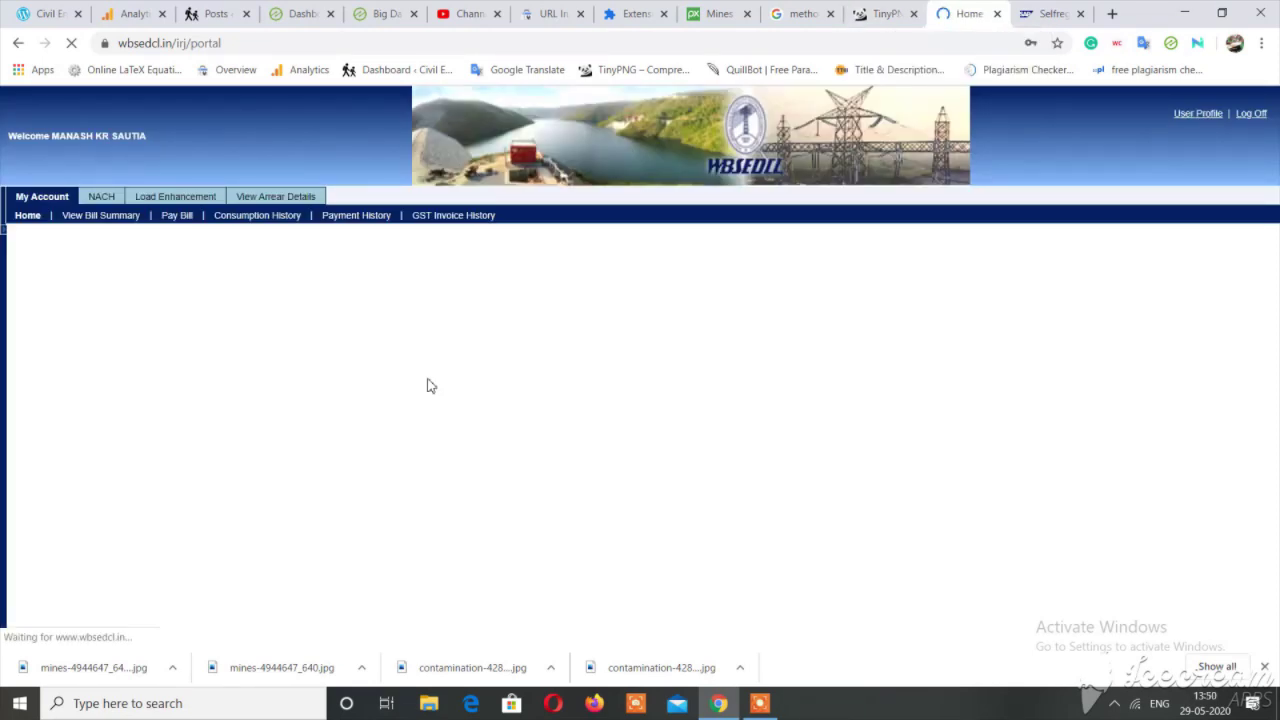
pyautogui.rightClick(105, 219)
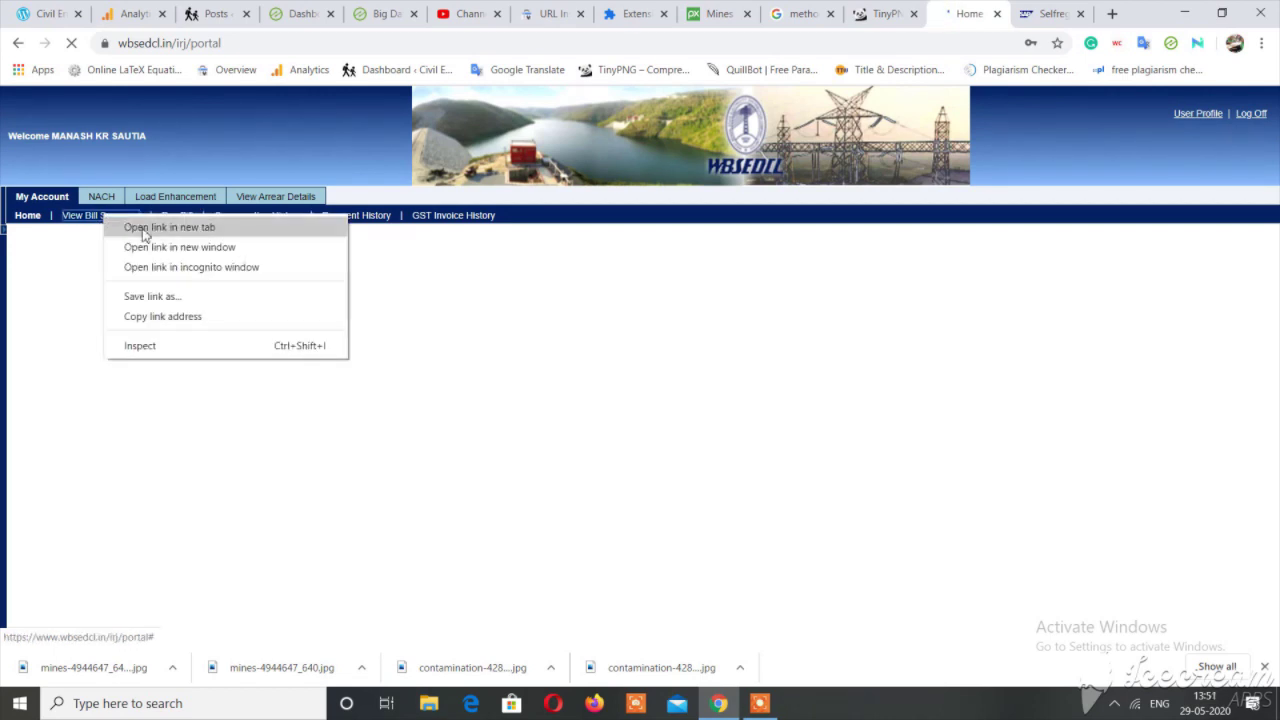
pyautogui.click(145, 229)
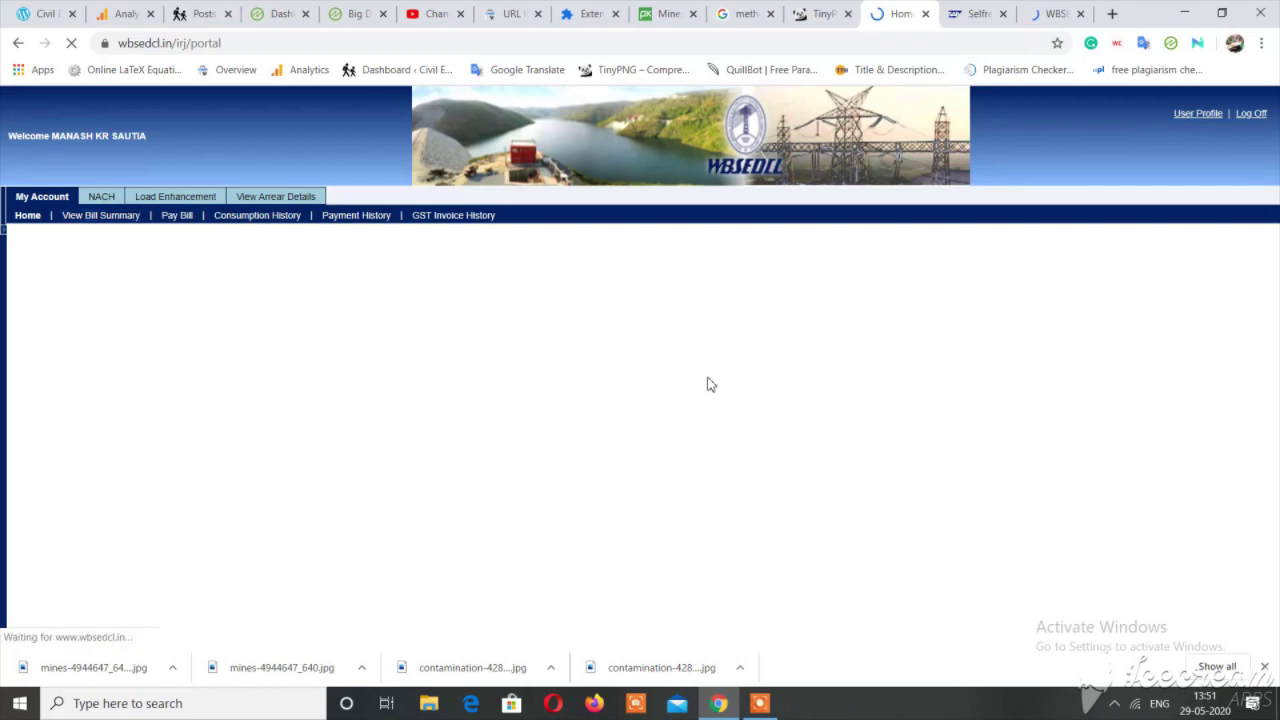
pyautogui.click(1053, 12)
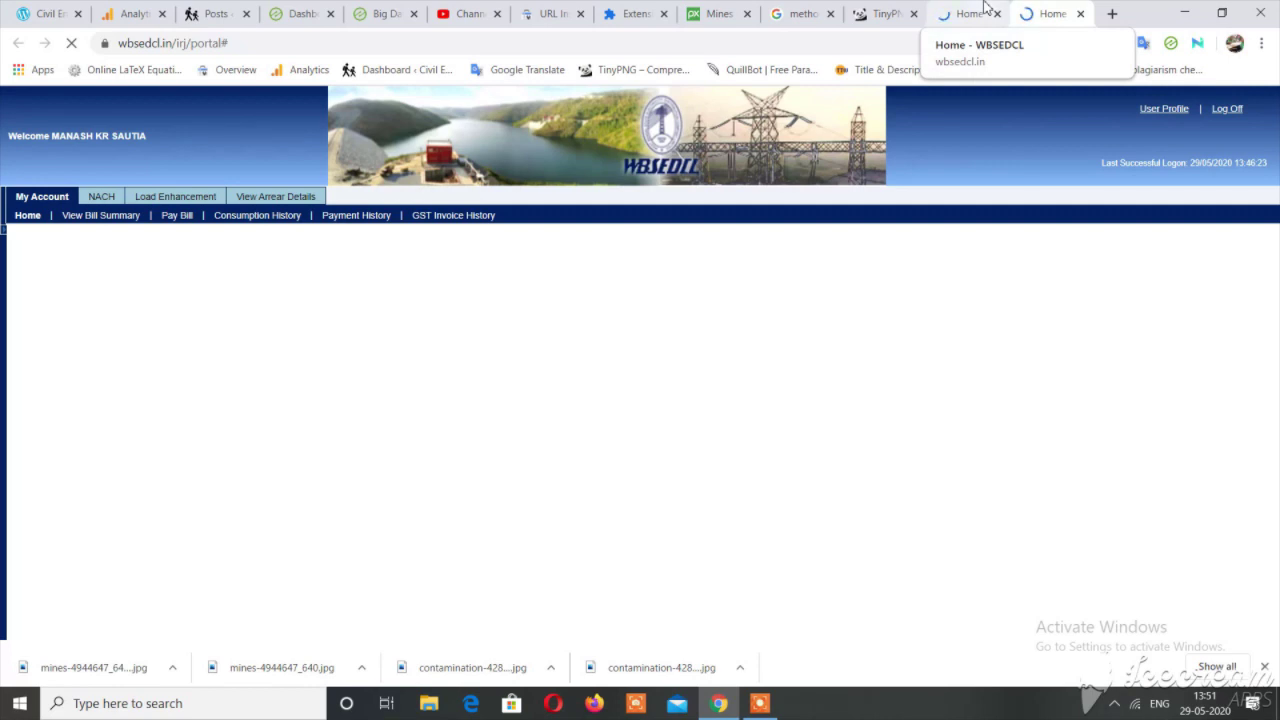
pyautogui.click(985, 7)
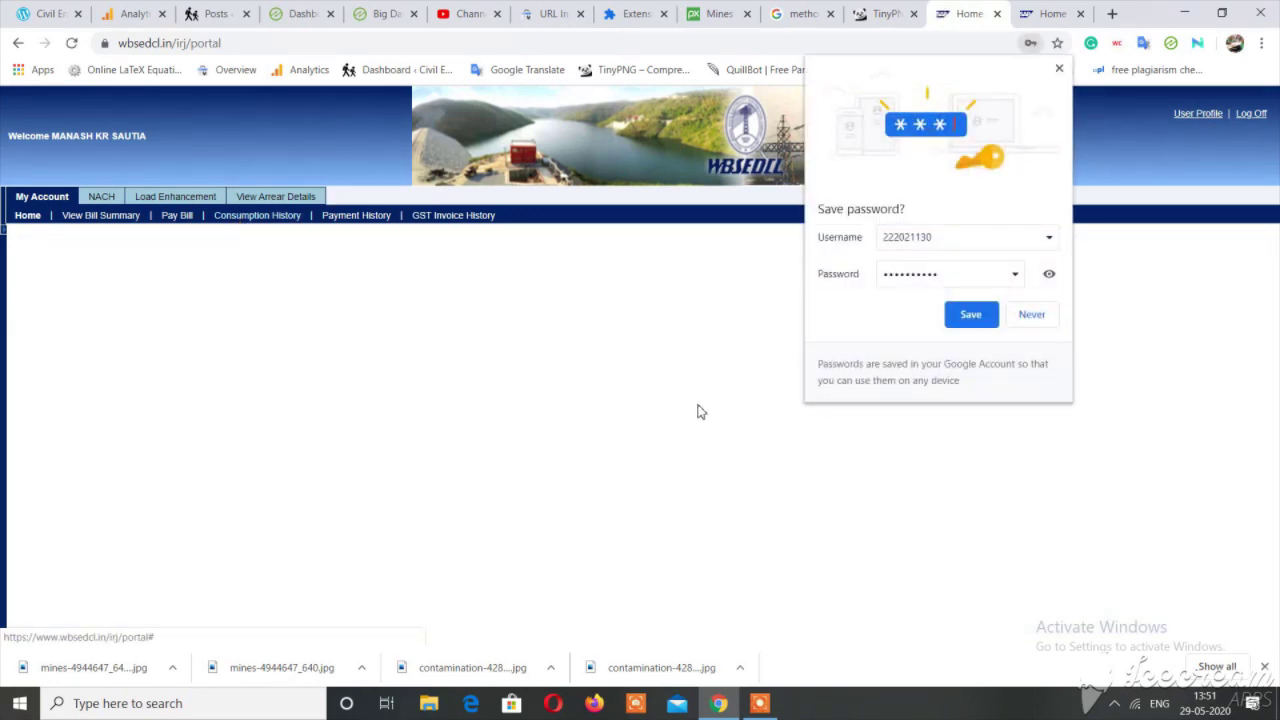
# Save the login in Chrome and open the User Profile update window.
pyautogui.click(985, 323)
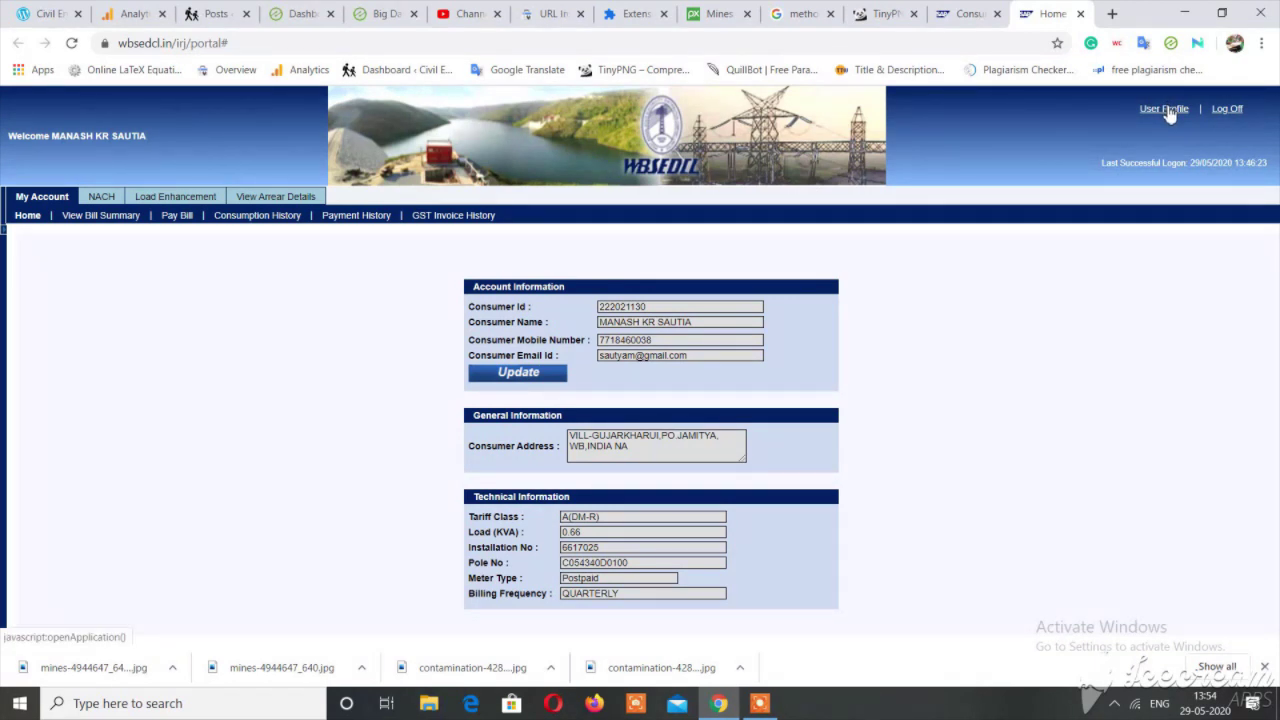
pyautogui.click(1165, 109)
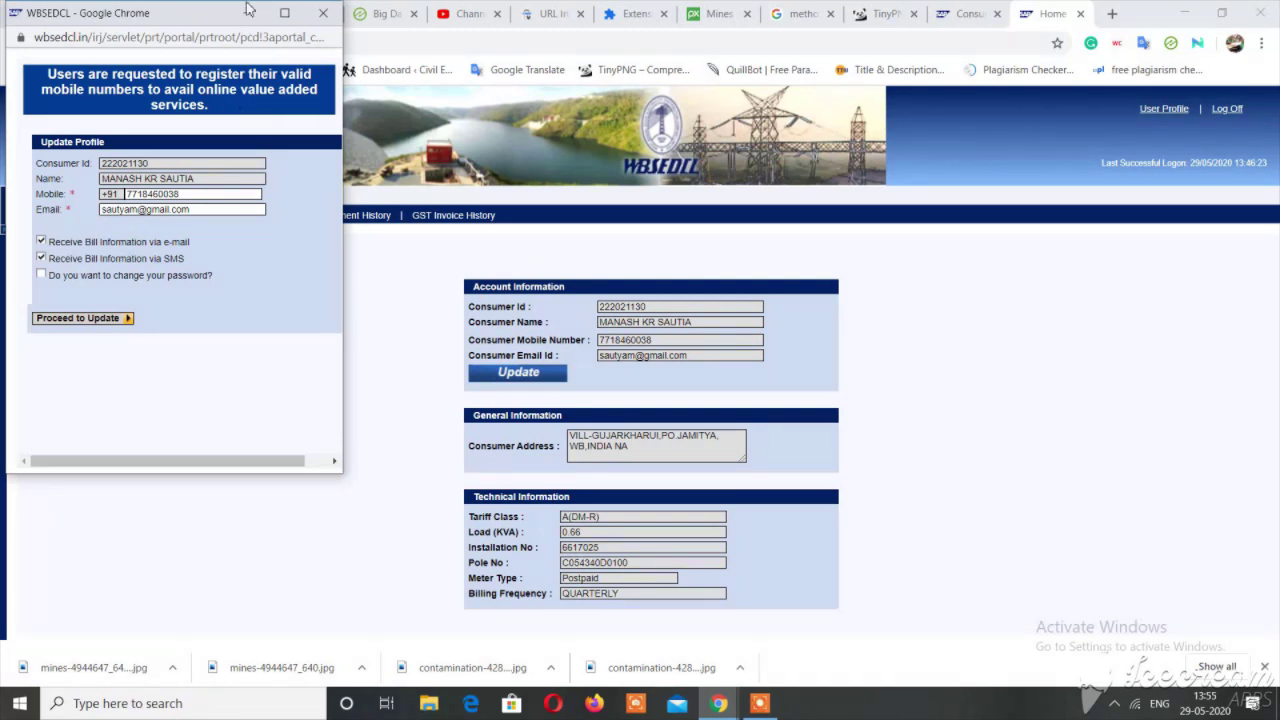
# Check the profile's Mobile number and Email fields before submitting them.
pyautogui.moveTo(145, 193); pyautogui.dragTo(190, 193)
pyautogui.click(190, 194)
pyautogui.moveTo(190, 194); pyautogui.dragTo(129, 197)
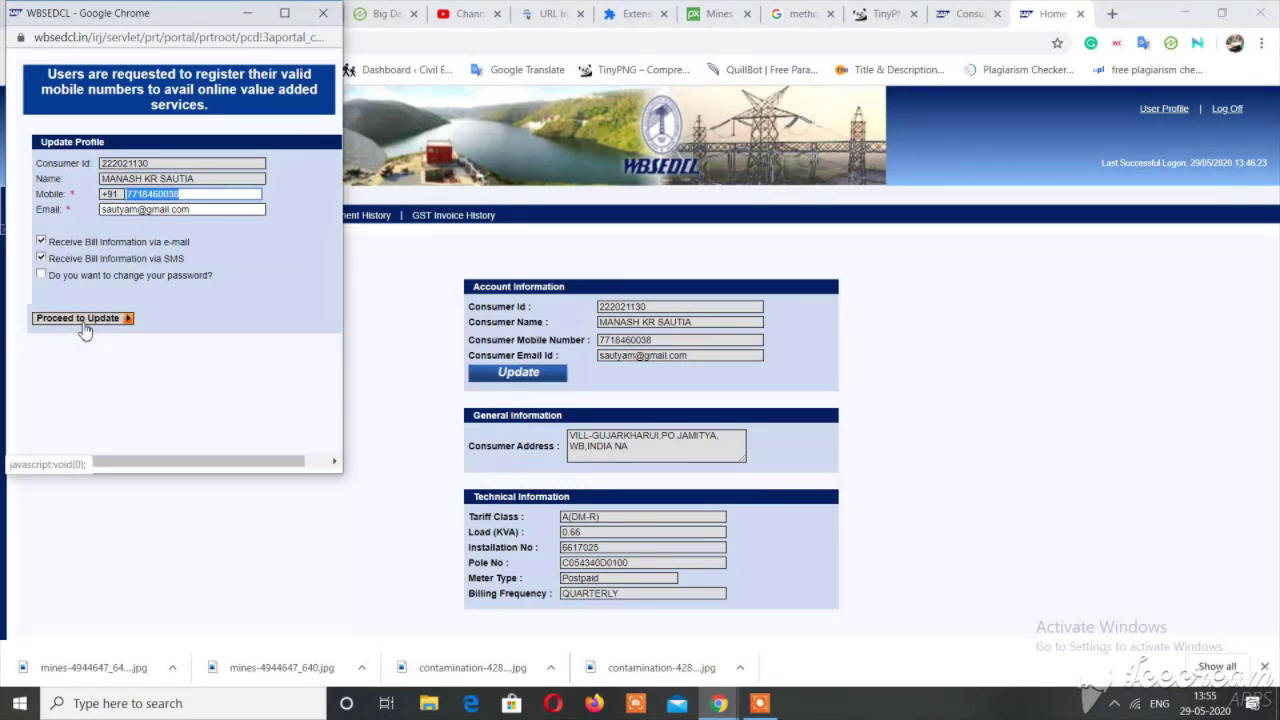
pyautogui.click(188, 196)
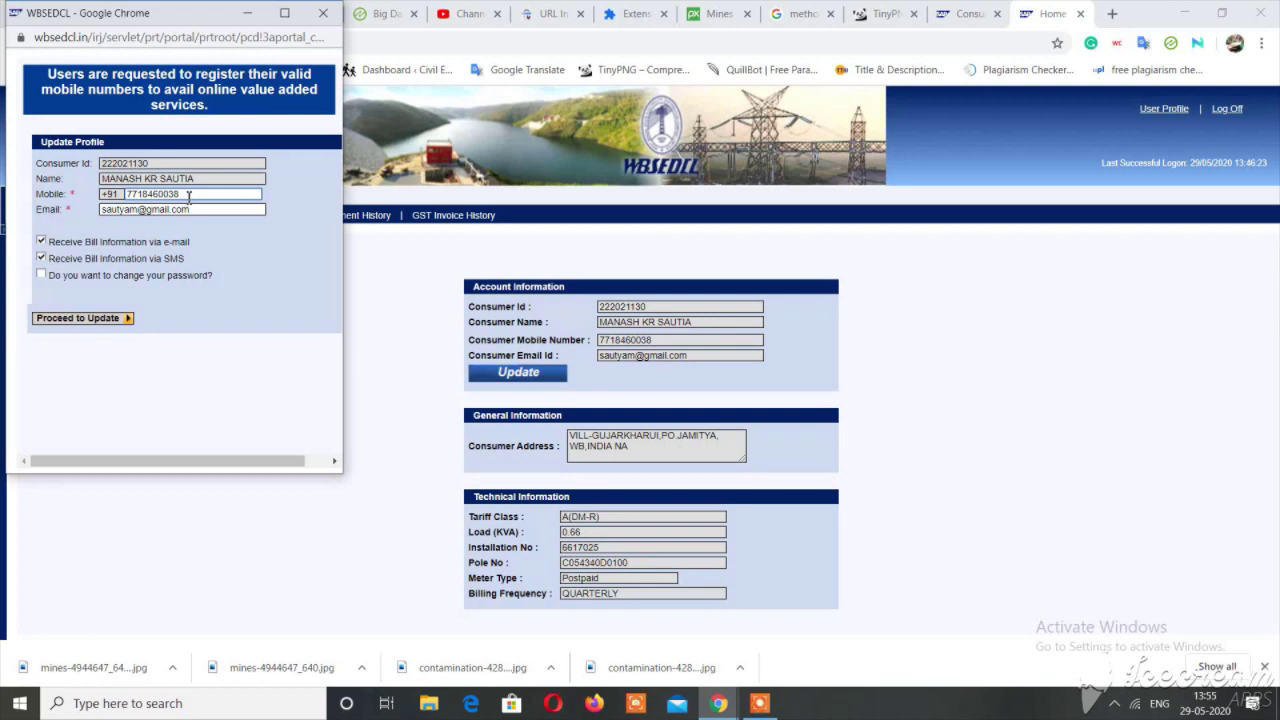
pyautogui.moveTo(188, 196); pyautogui.dragTo(130, 196)
pyautogui.click(130, 196)
pyautogui.click(209, 208)
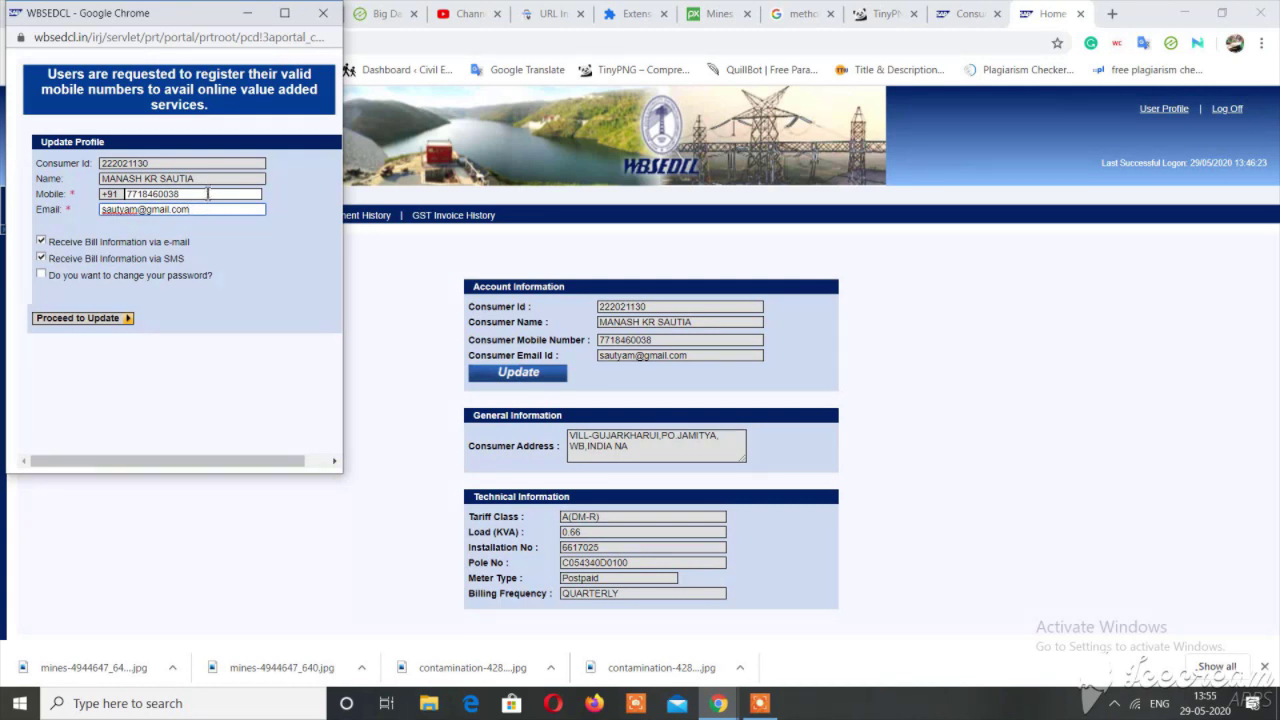
pyautogui.click(208, 194)
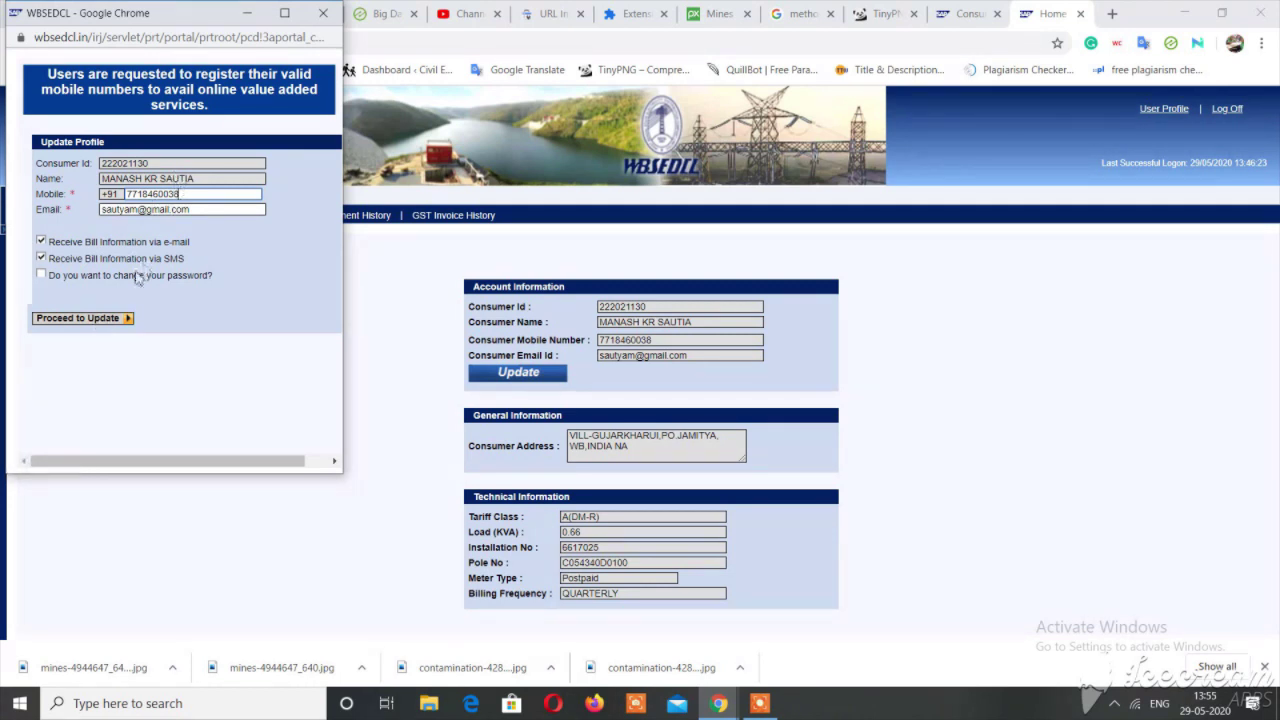
# Submit and confirm the profile update, then close the success window.
pyautogui.click(104, 319)
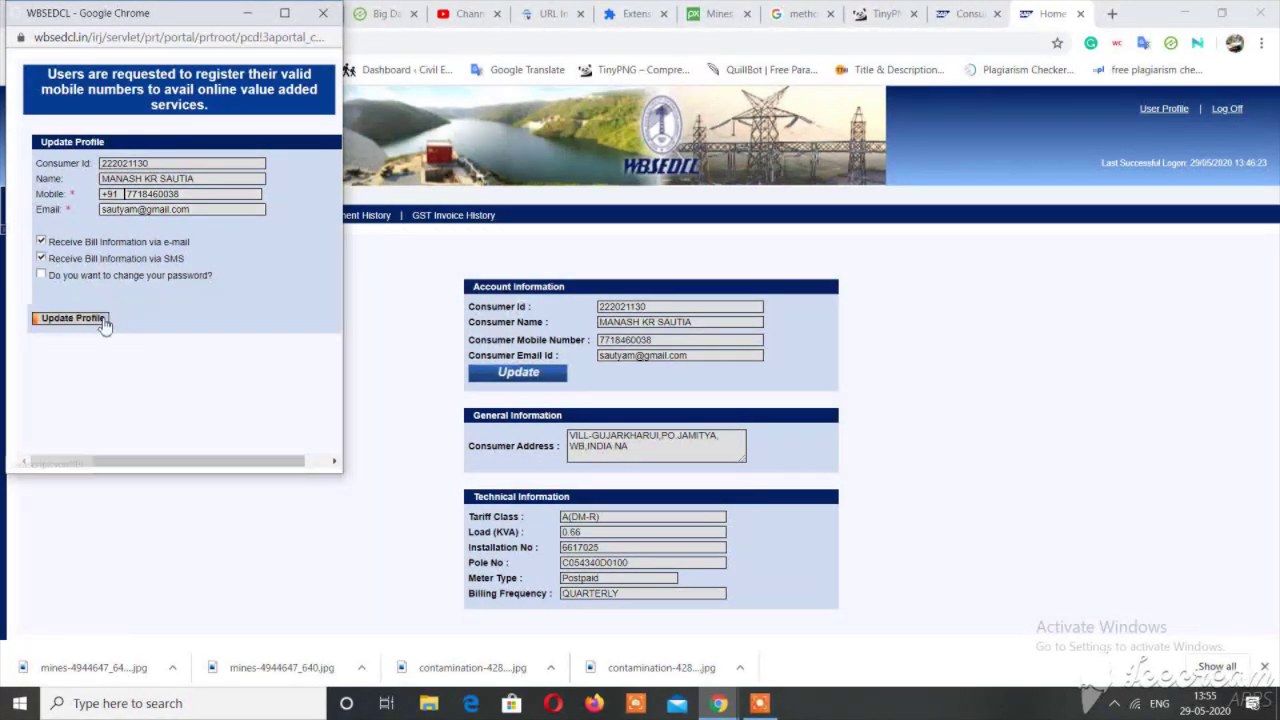
pyautogui.click(80, 322)
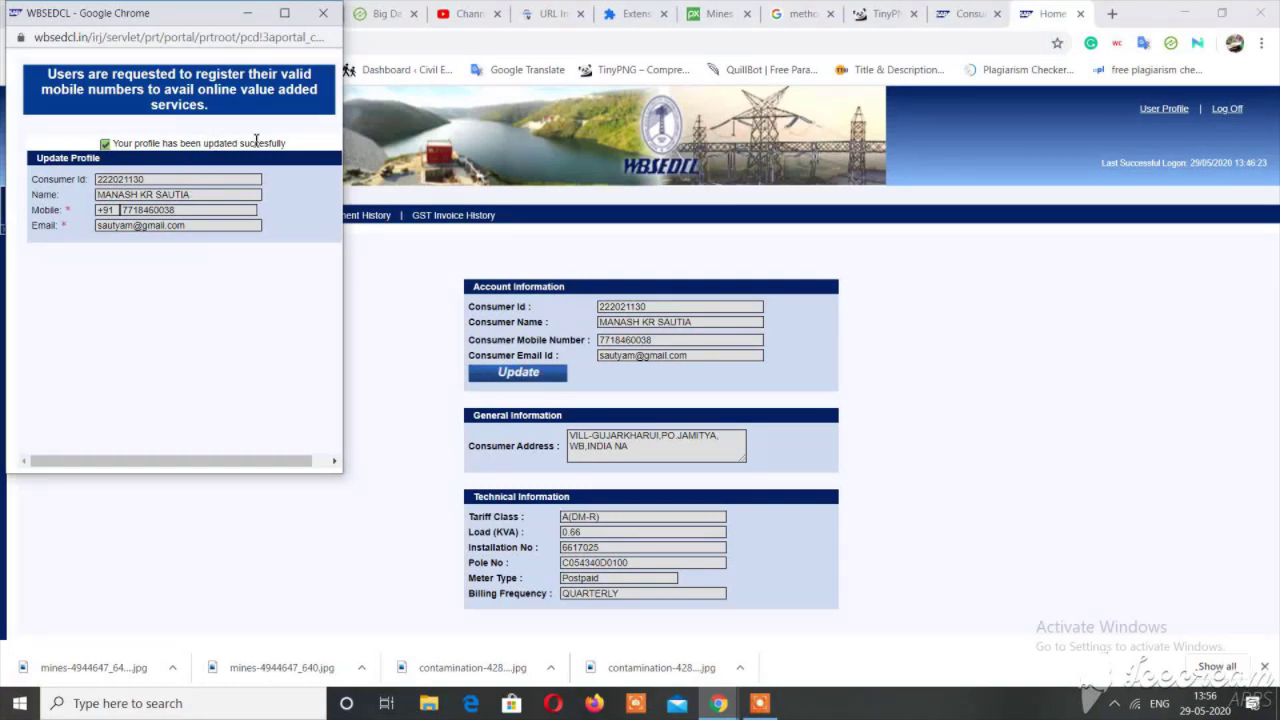
pyautogui.moveTo(255, 142); pyautogui.dragTo(290, 143)
pyautogui.click(331, 16)
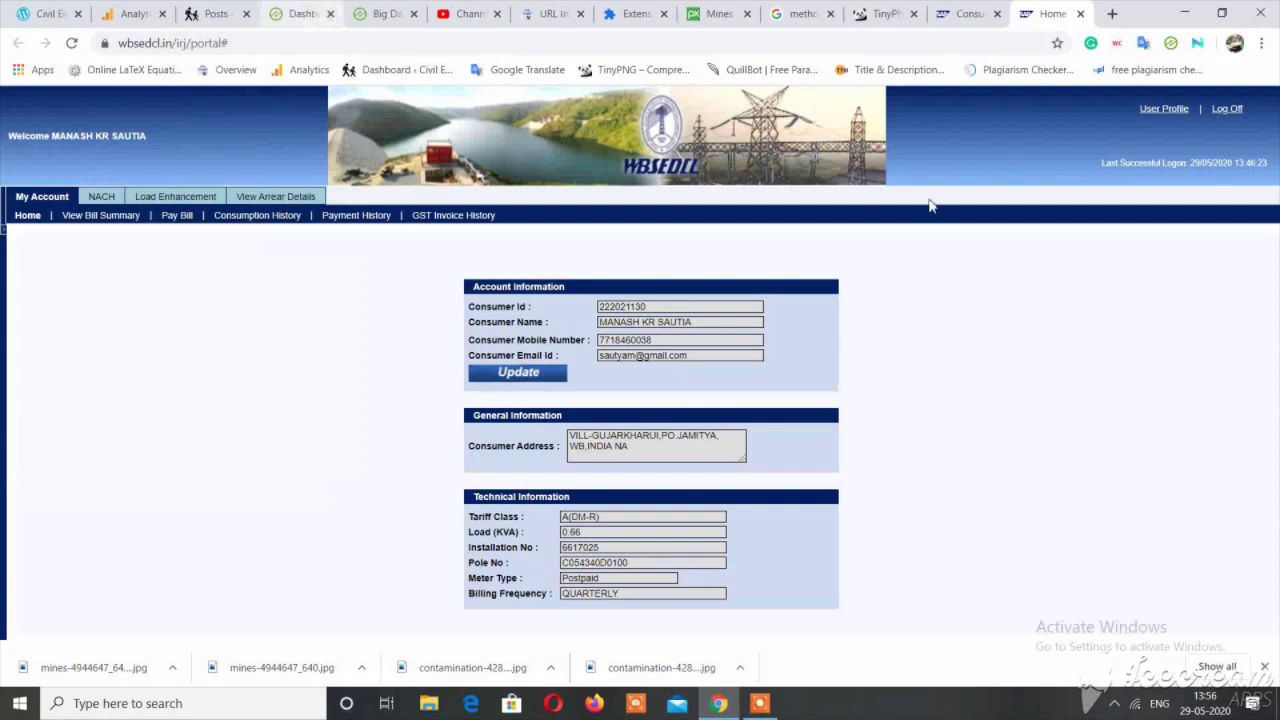
pyautogui.click(1164, 110)
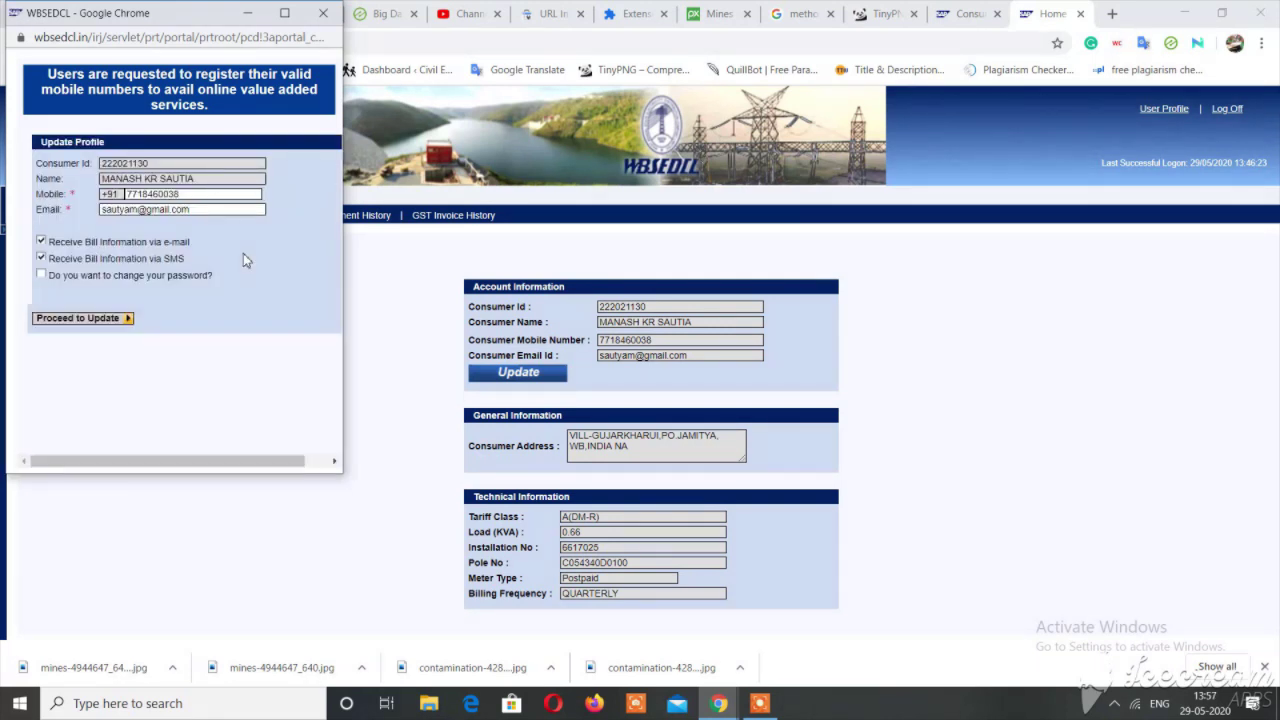
pyautogui.click(205, 196)
pyautogui.doubleClick(205, 196)
pyautogui.click(187, 196)
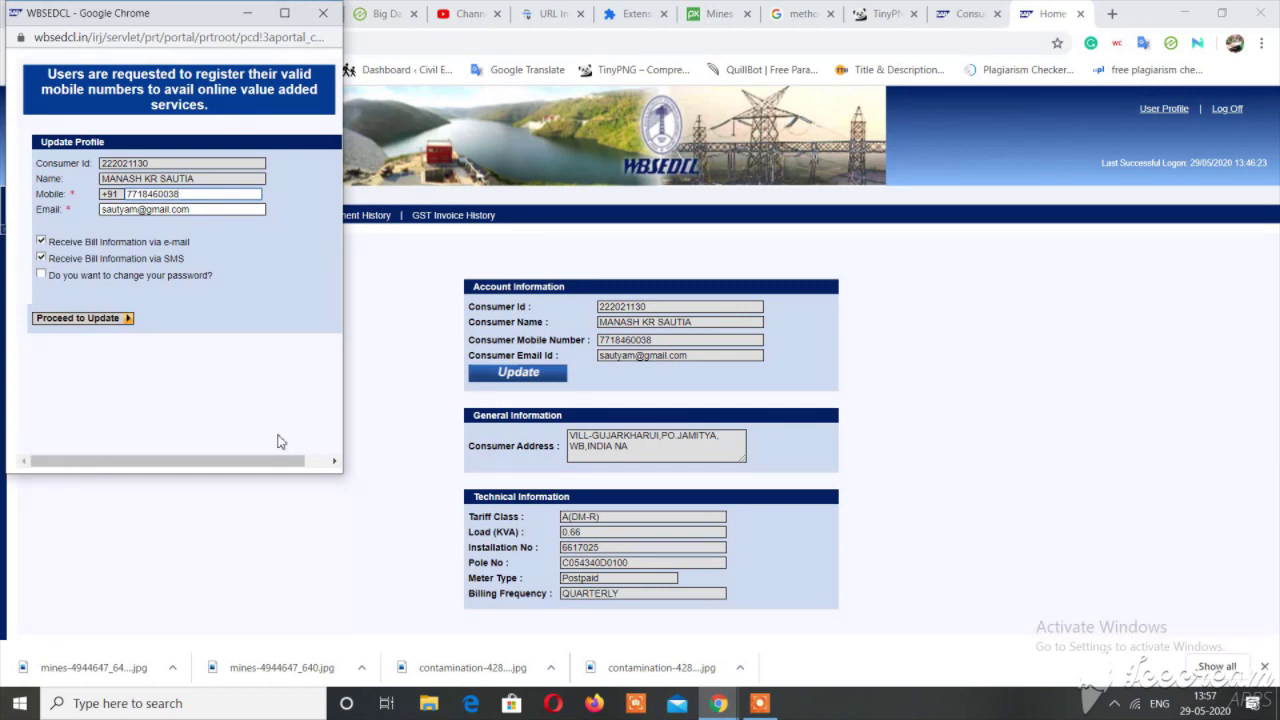
pyautogui.click(325, 16)
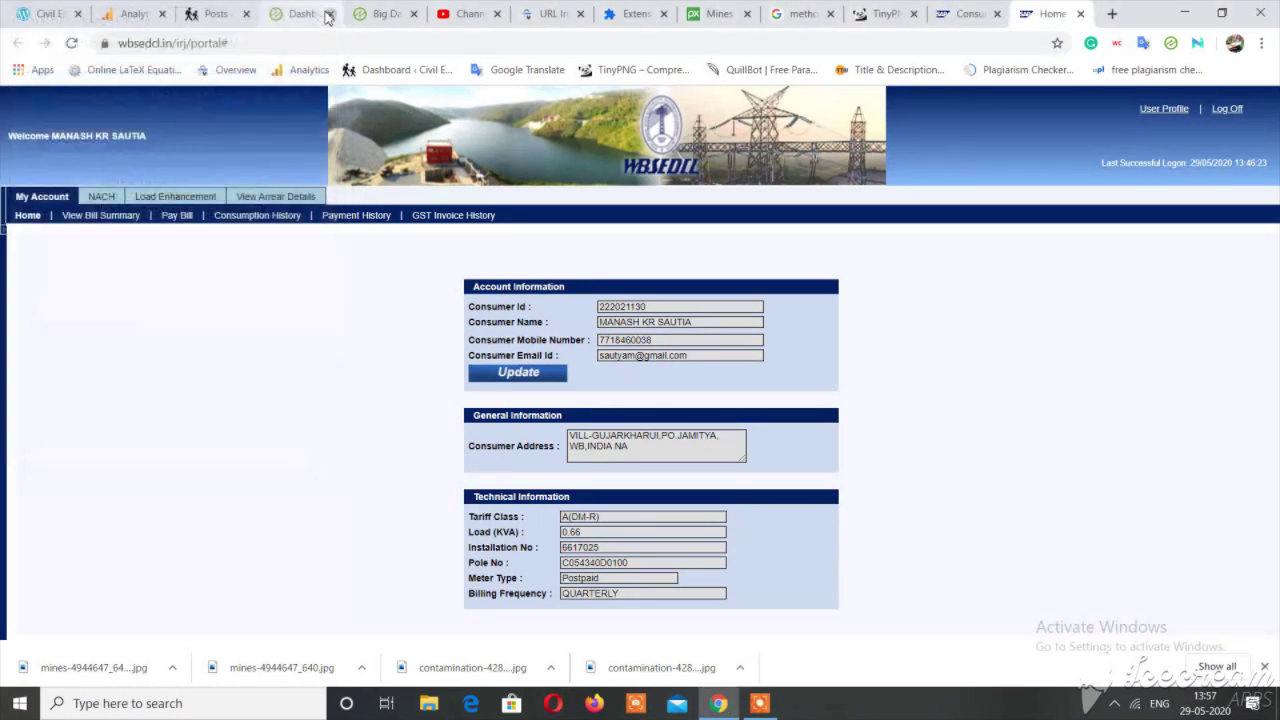
# Close the duplicate Home tab and go to the Payment History page.
pyautogui.click(1080, 14)
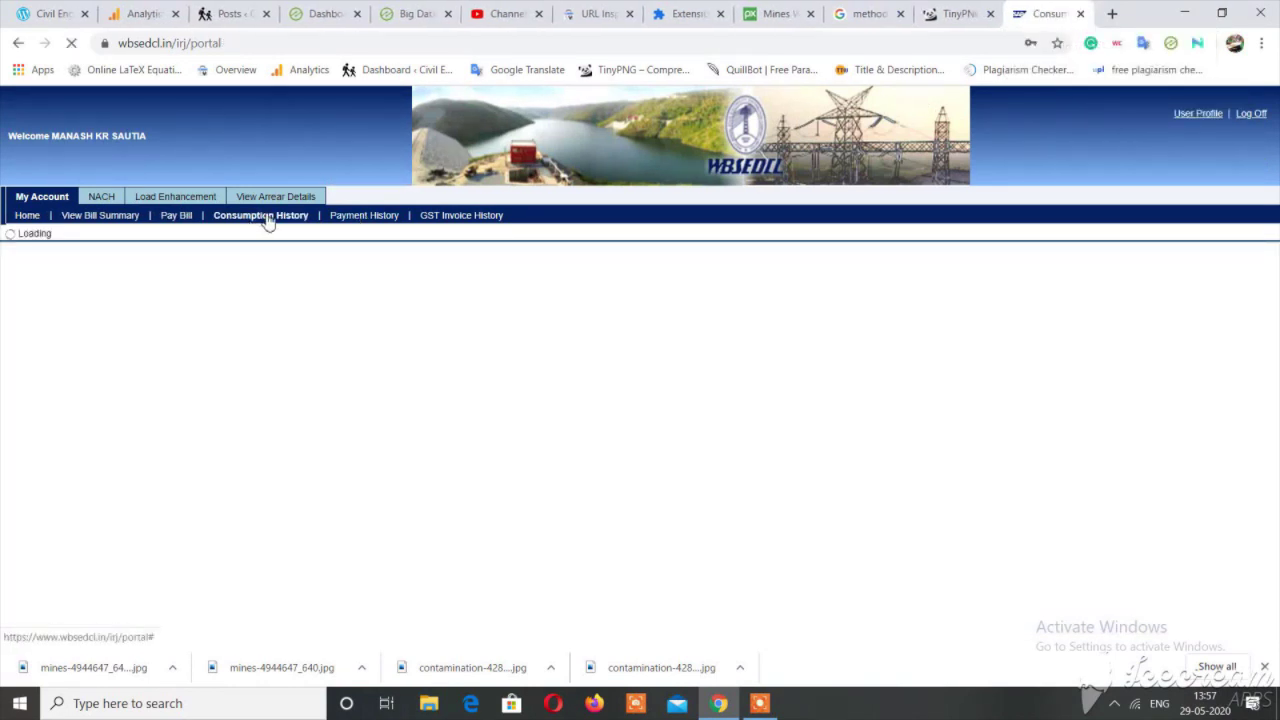
pyautogui.click(381, 220)
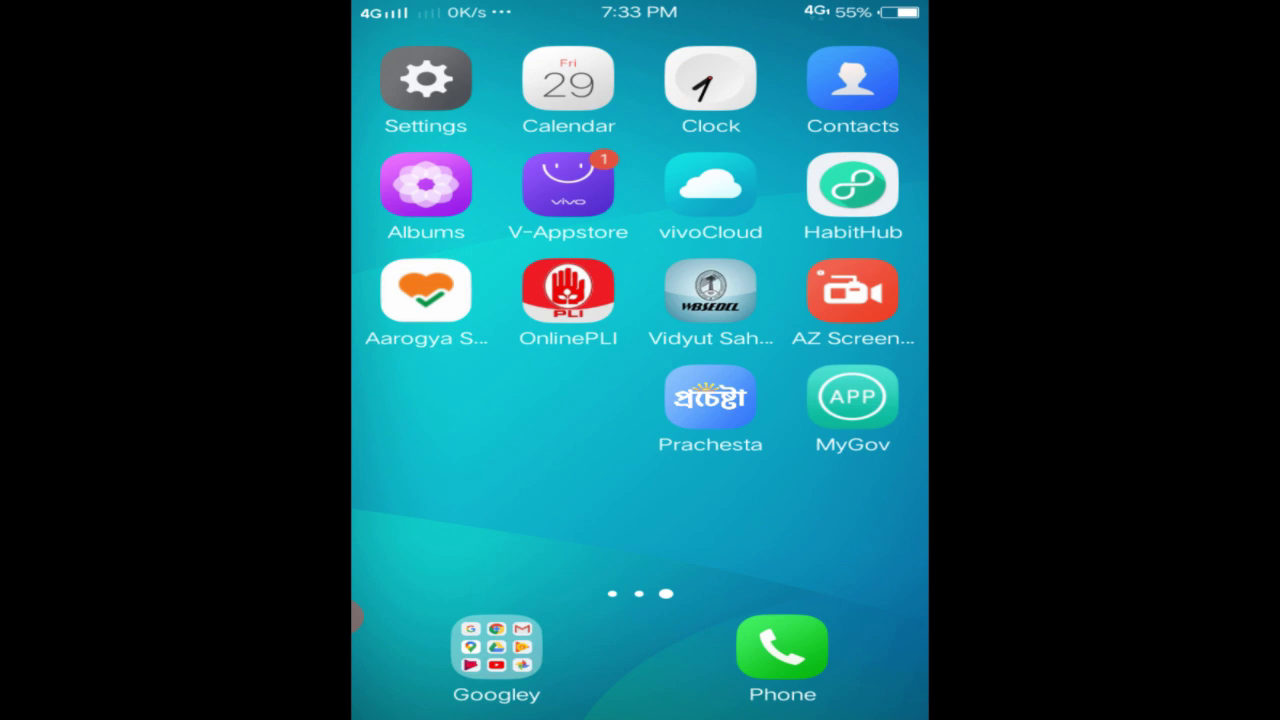
# Launch the Play Store from the Googley folder and search for 'vidyut sahayogi'.
pyautogui.click(496, 648)
pyautogui.moveTo(500, 370); pyautogui.dragTo(760, 370)
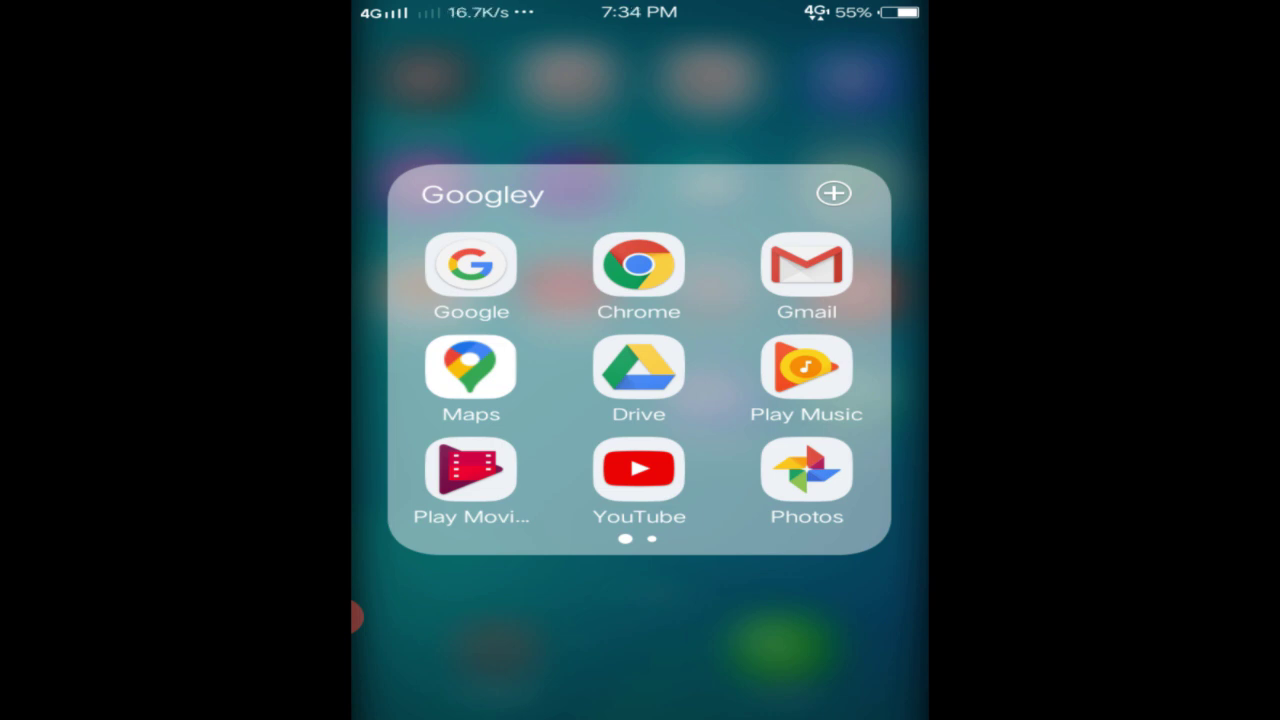
pyautogui.moveTo(760, 370); pyautogui.dragTo(500, 370)
pyautogui.click(471, 366)
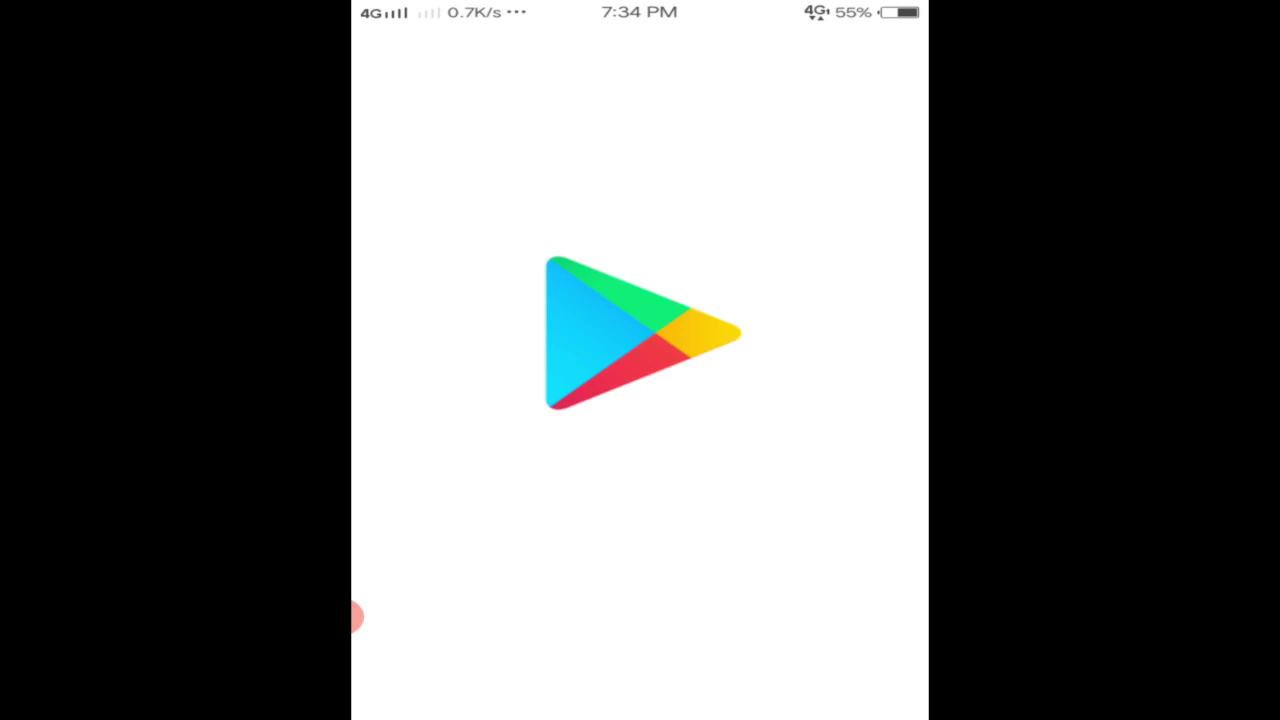
pyautogui.click(640, 55)
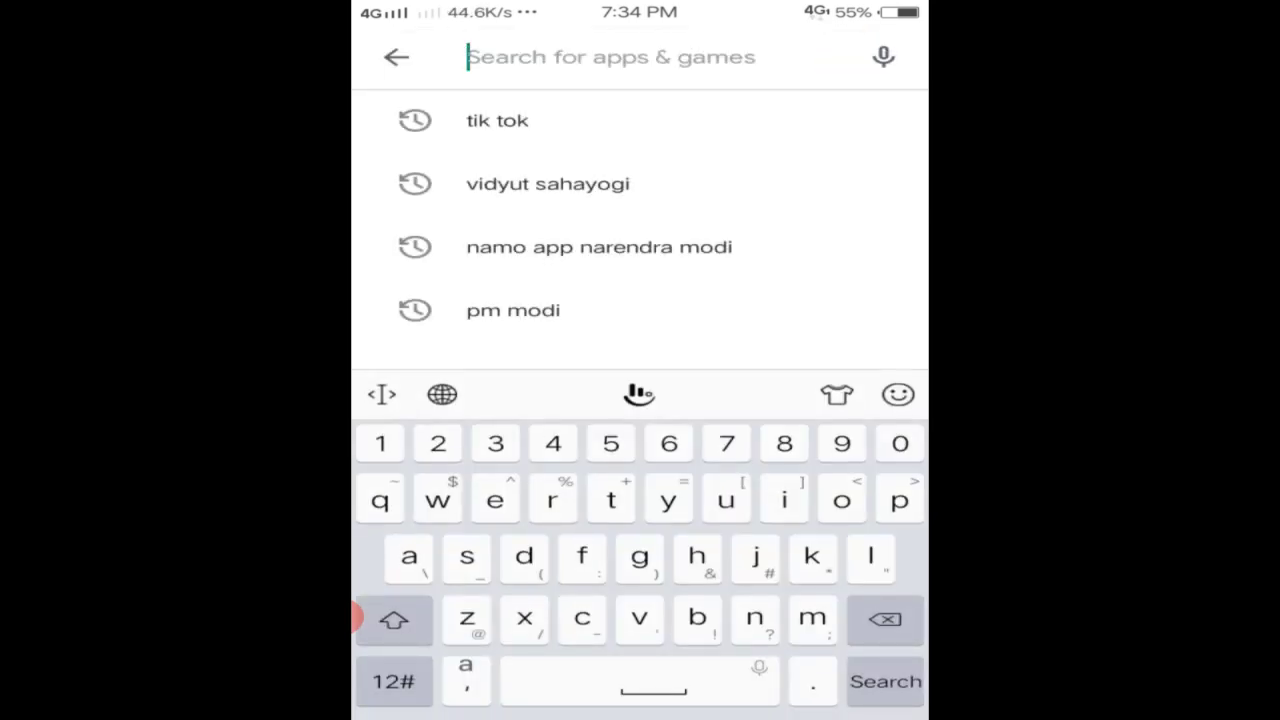
pyautogui.click(547, 183)
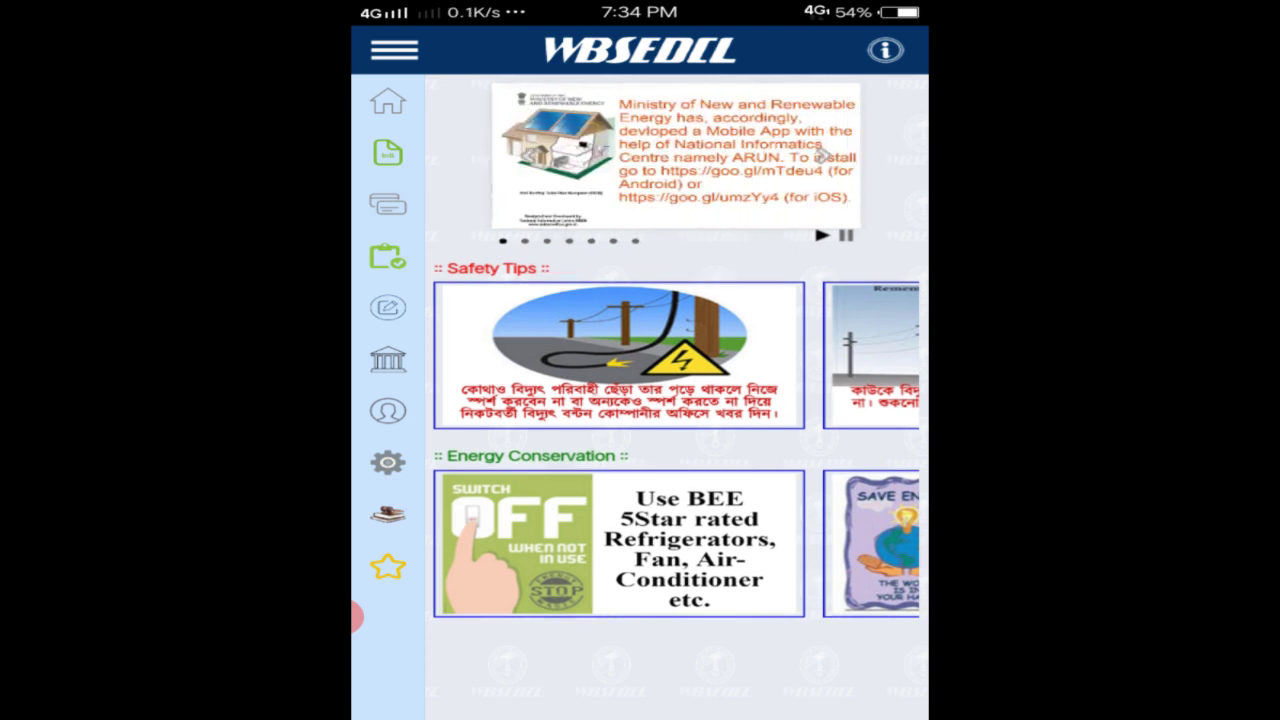
# Expand the Vidyut Sahayogi app's labelled side menu, collapsing and reopening it once.
pyautogui.click(394, 50)
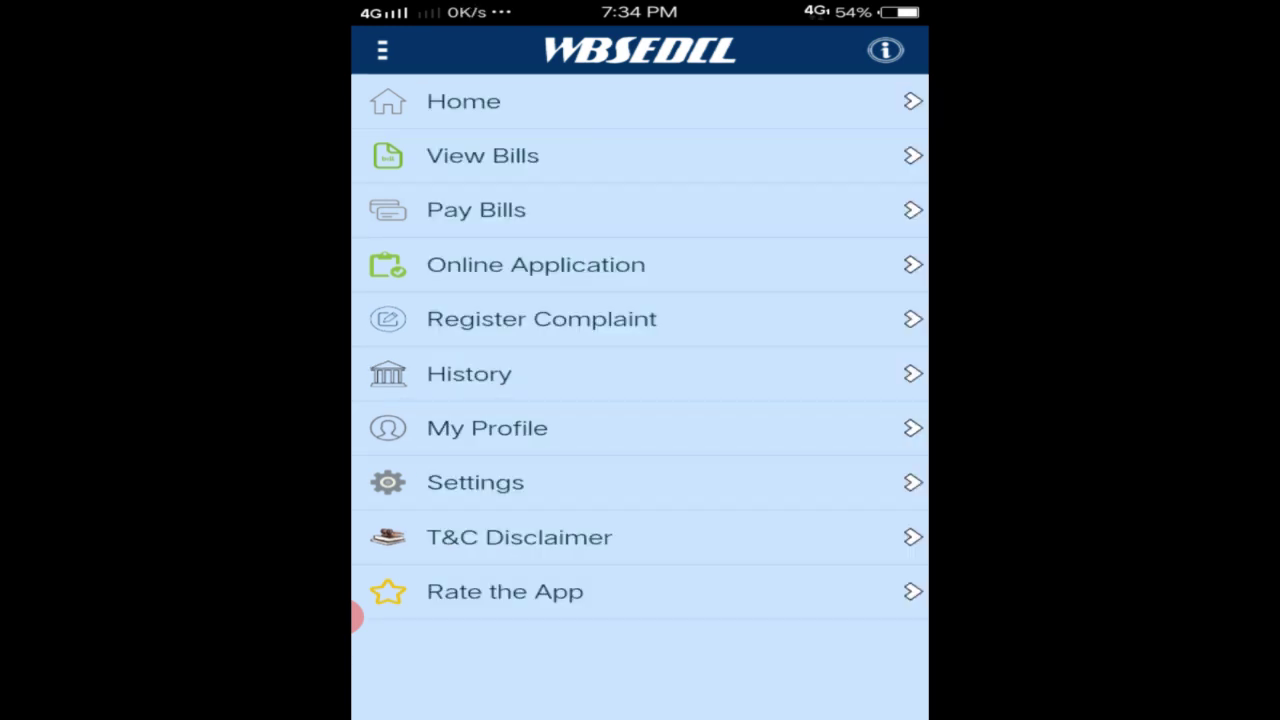
pyautogui.click(382, 50)
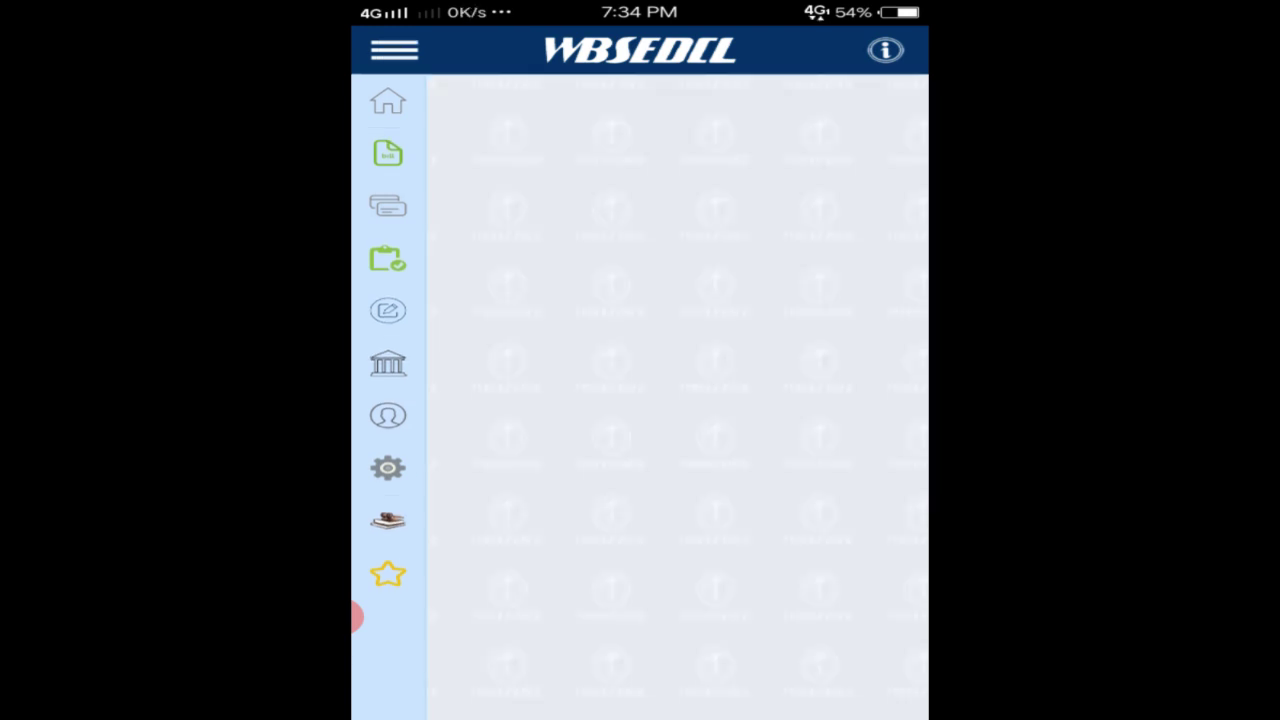
pyautogui.click(394, 50)
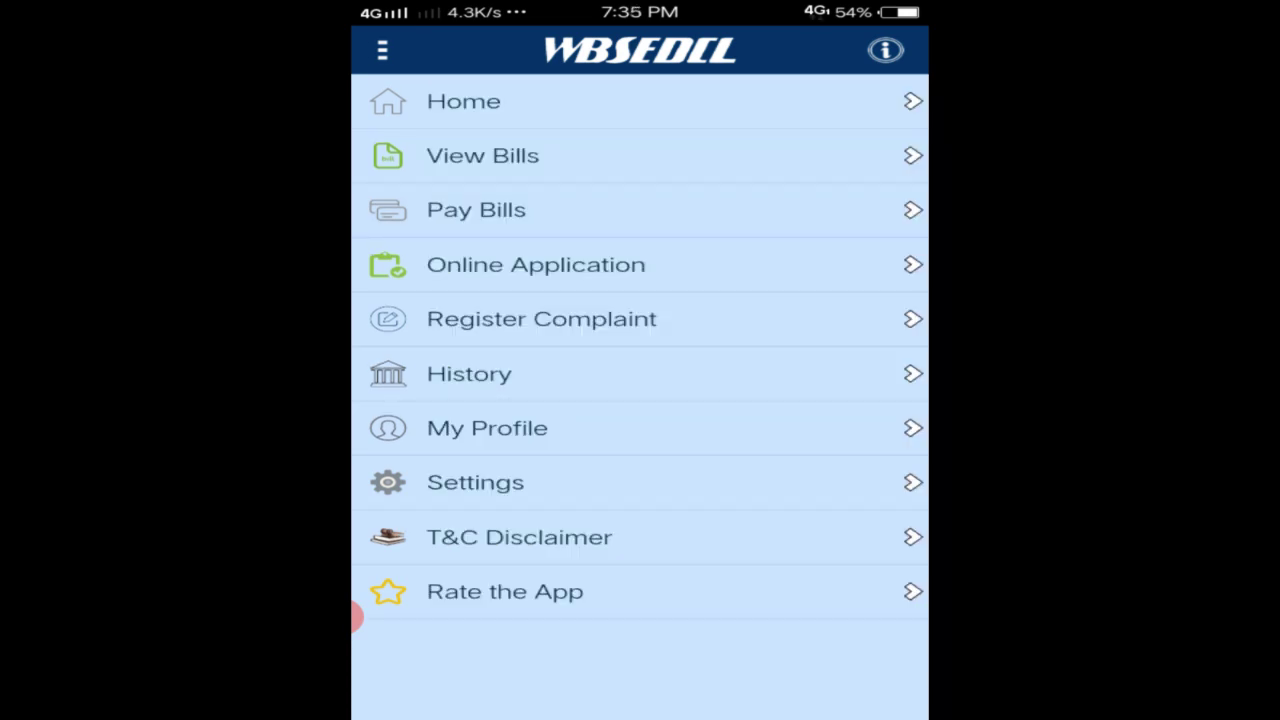